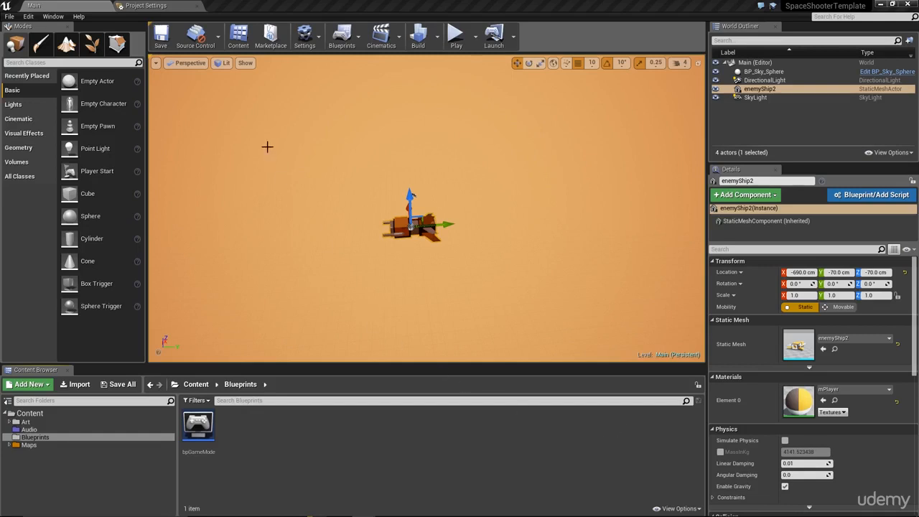
# Step: Open the project settings and go to the Engine Input section
pyautogui.click(134, 5)
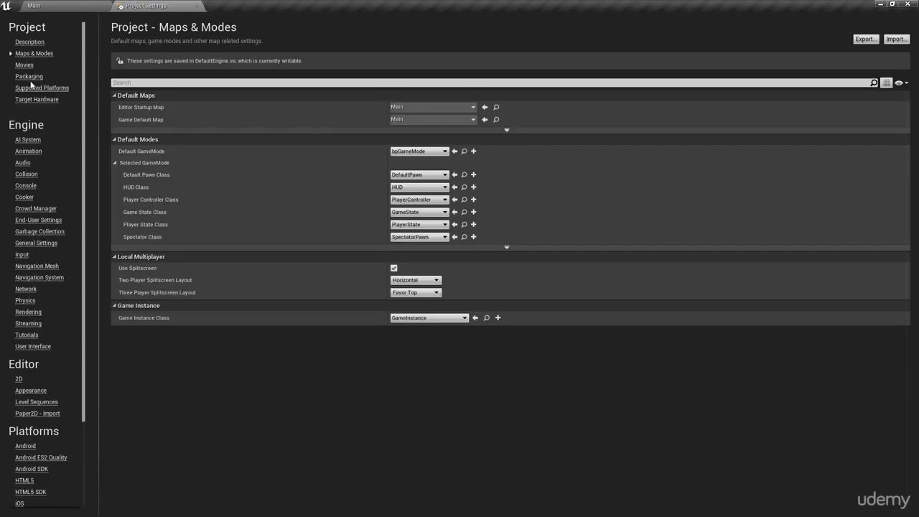
pyautogui.click(22, 256)
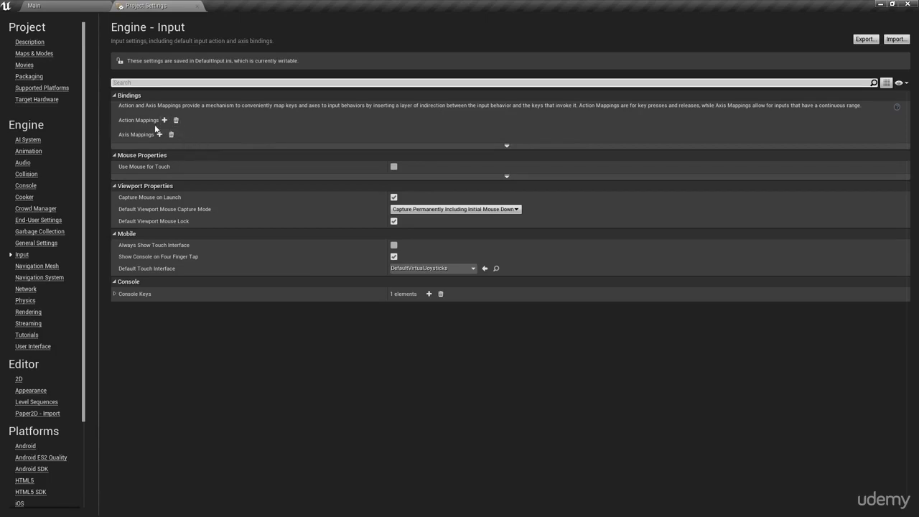
pyautogui.click(207, 137)
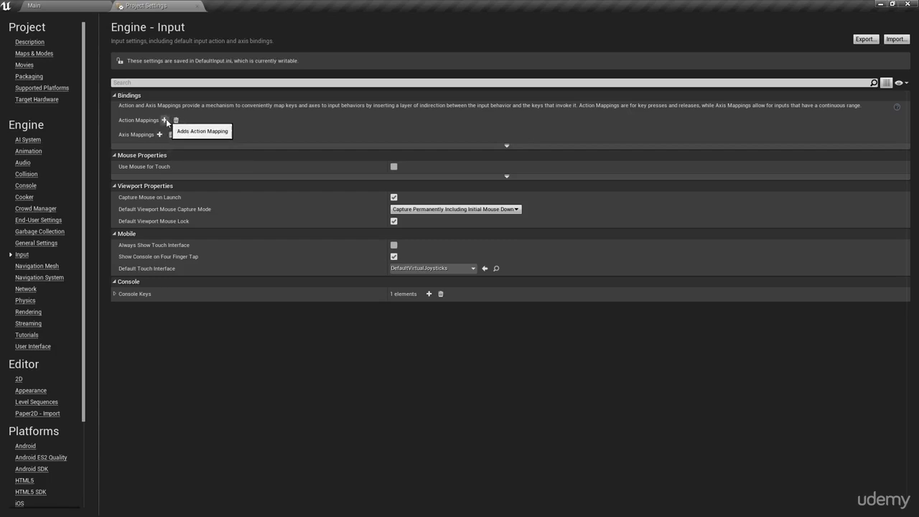
# Step: Add a new action mapping and name it PrimaryFire
pyautogui.click(165, 120)
pyautogui.click(114, 120)
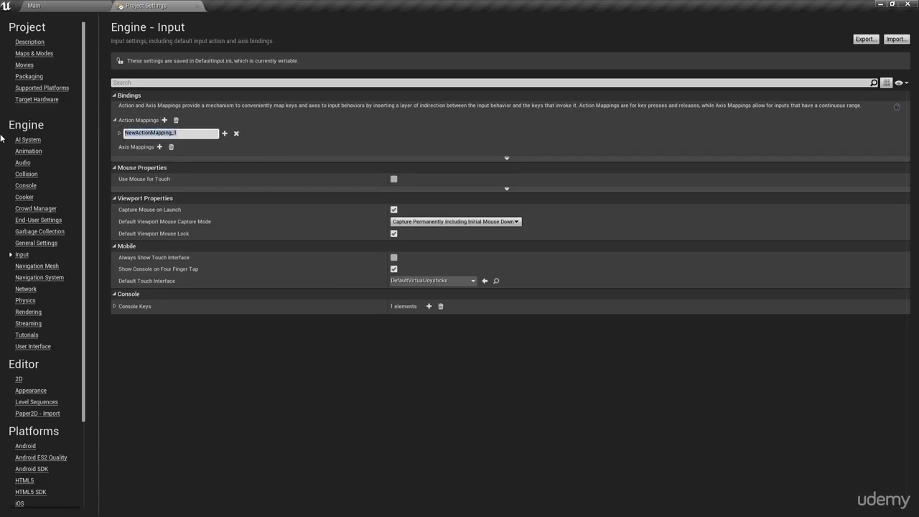
pyautogui.write('PrimaryFire')
pyautogui.press('Return')
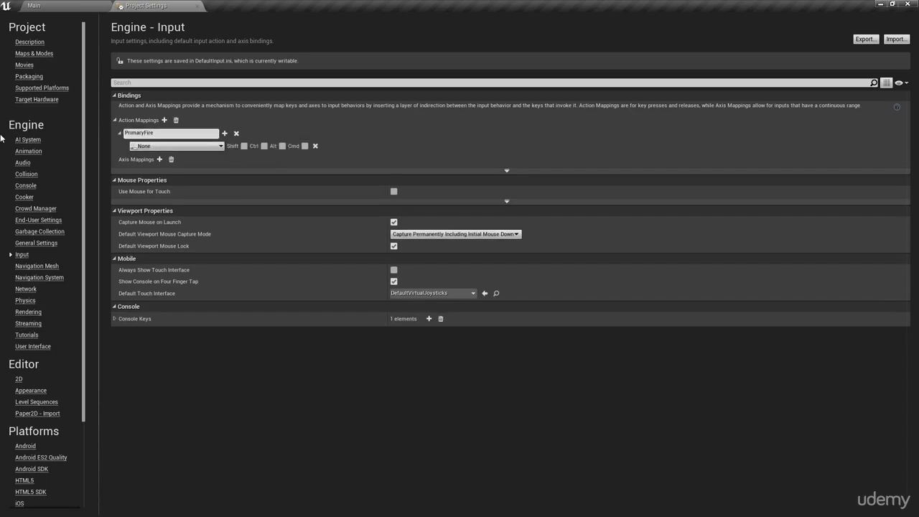
# Step: Bind the C key to the PrimaryFire action mapping
pyautogui.click(147, 133)
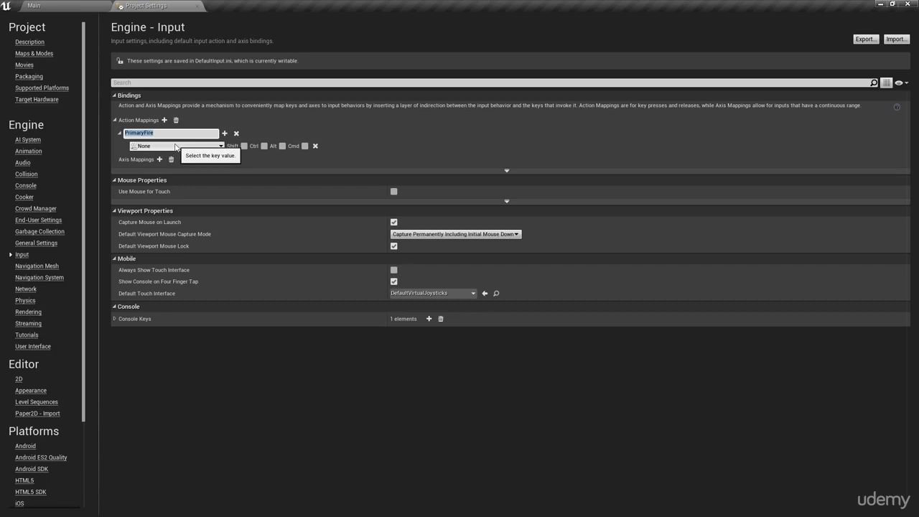
pyautogui.click(180, 147)
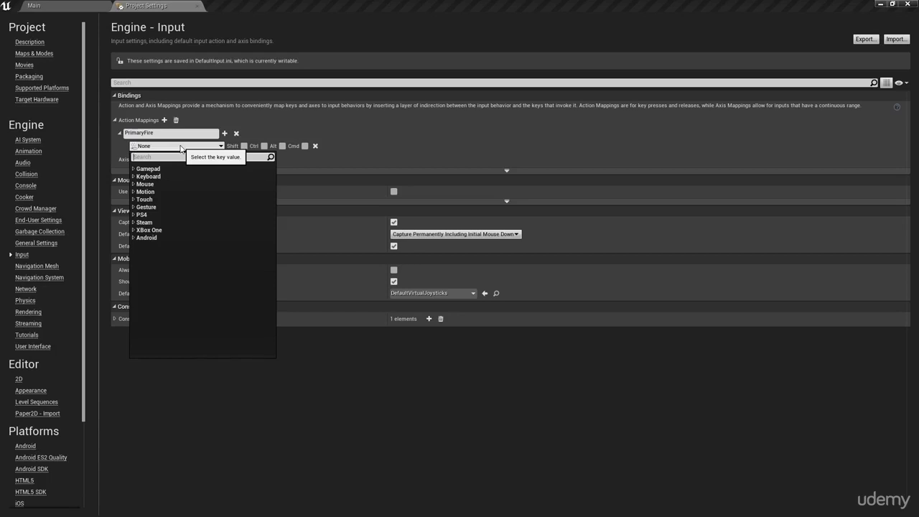
pyautogui.write('c')
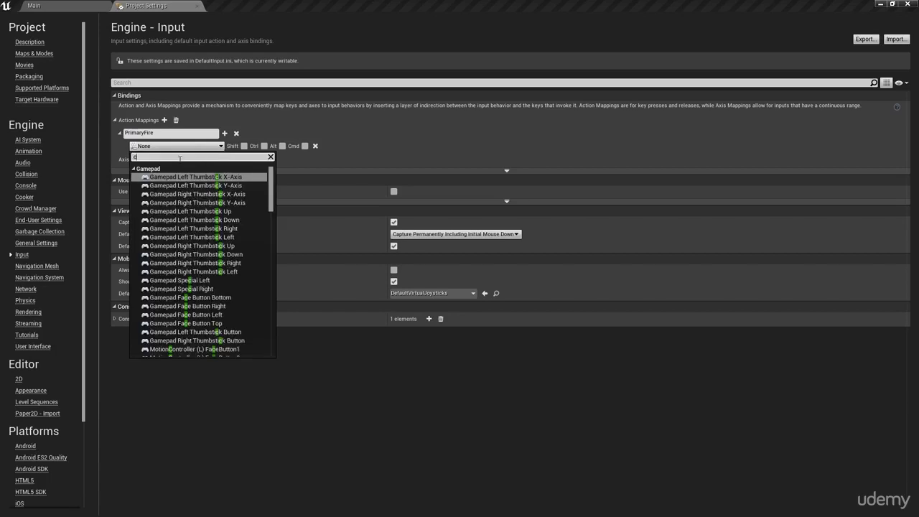
pyautogui.scroll(-5, 183, 214)
pyautogui.scroll(-8, 187, 229)
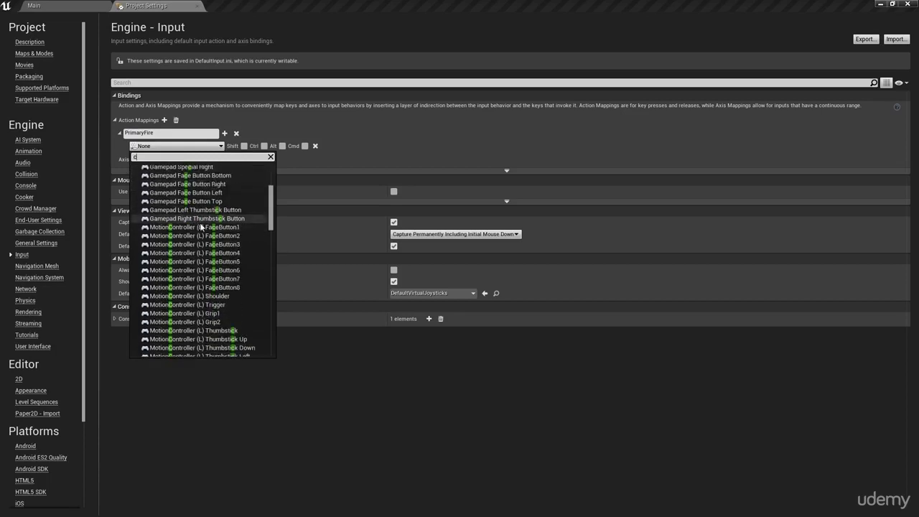
pyautogui.scroll(-15, 205, 265)
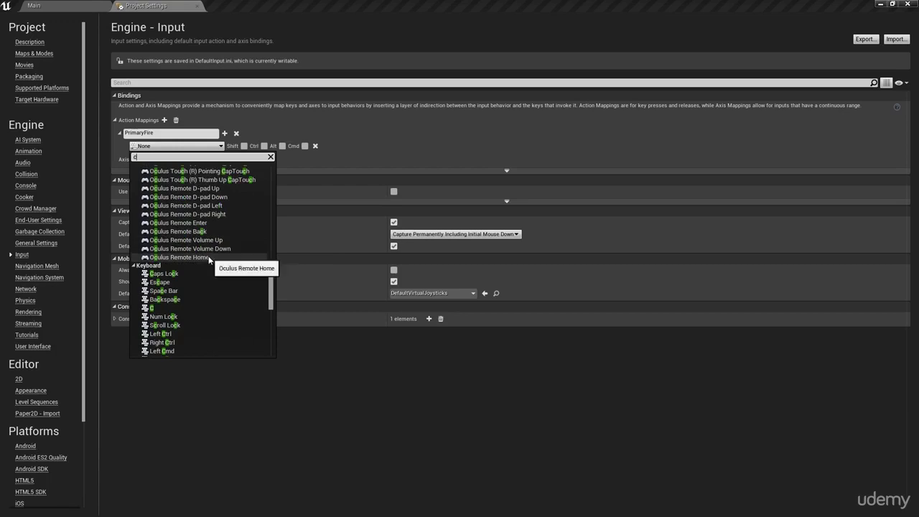
pyautogui.scroll(-3, 207, 280)
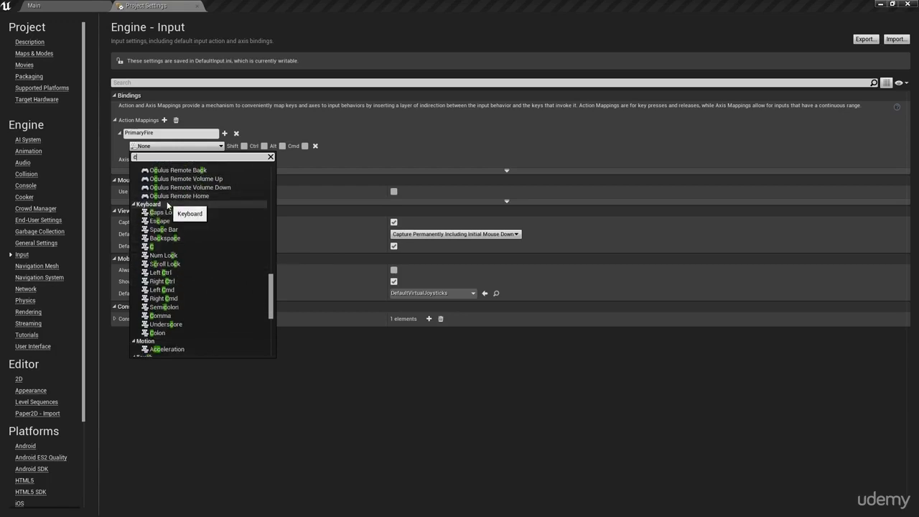
pyautogui.click(153, 247)
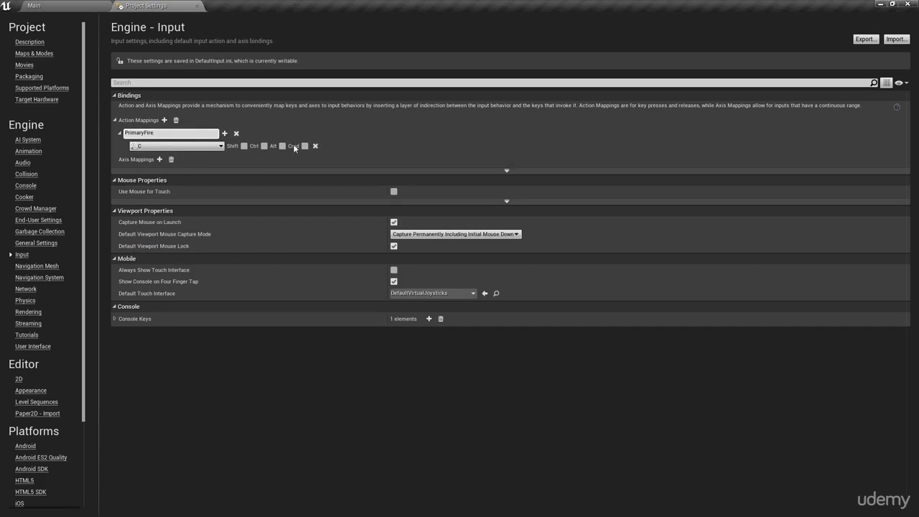
# Step: Add a second key to PrimaryFire and bind it to Left Mouse Button
pyautogui.click(242, 148)
pyautogui.click(264, 146)
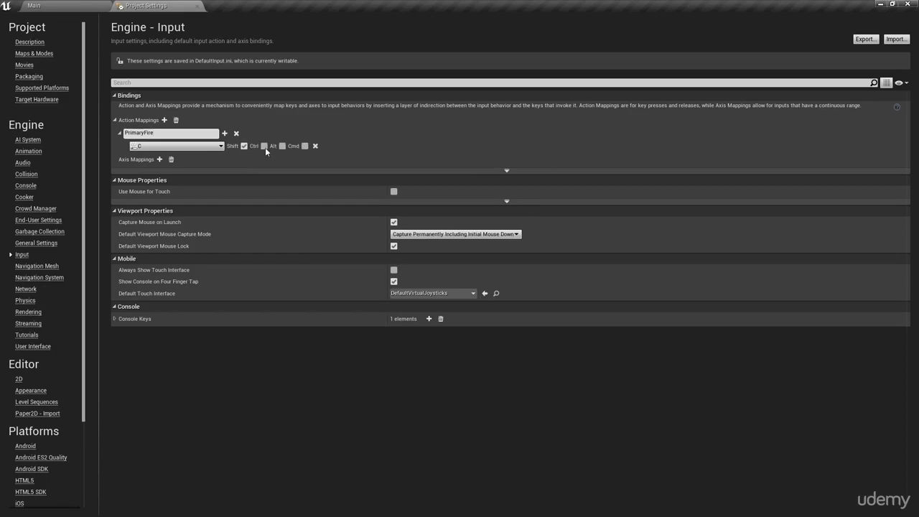
pyautogui.click(225, 133)
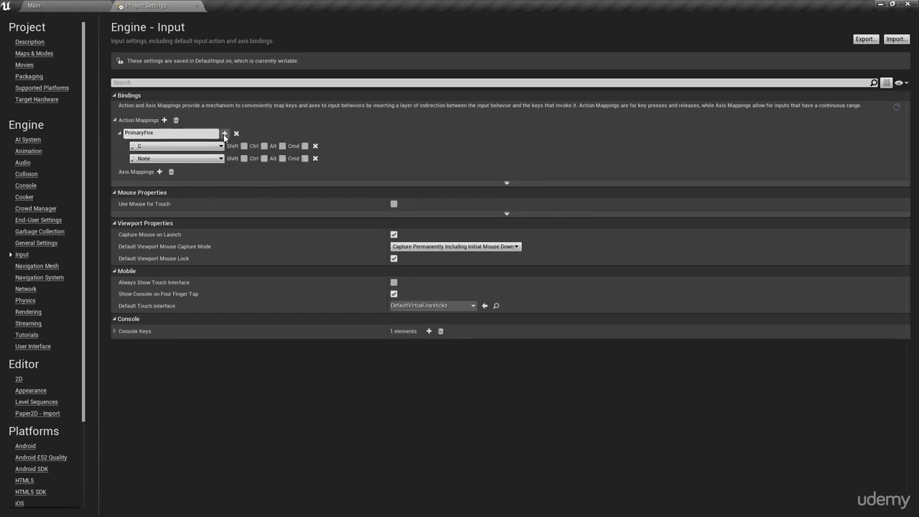
pyautogui.click(161, 159)
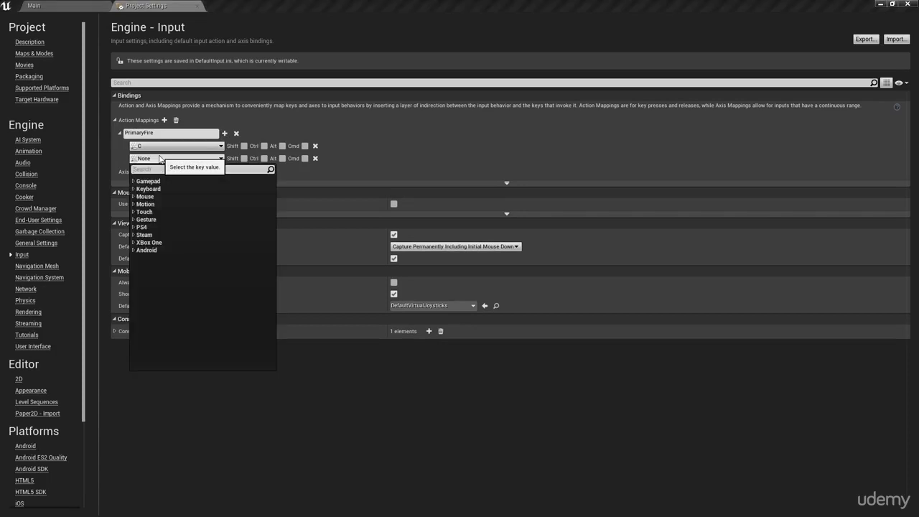
pyautogui.write('left mouse')
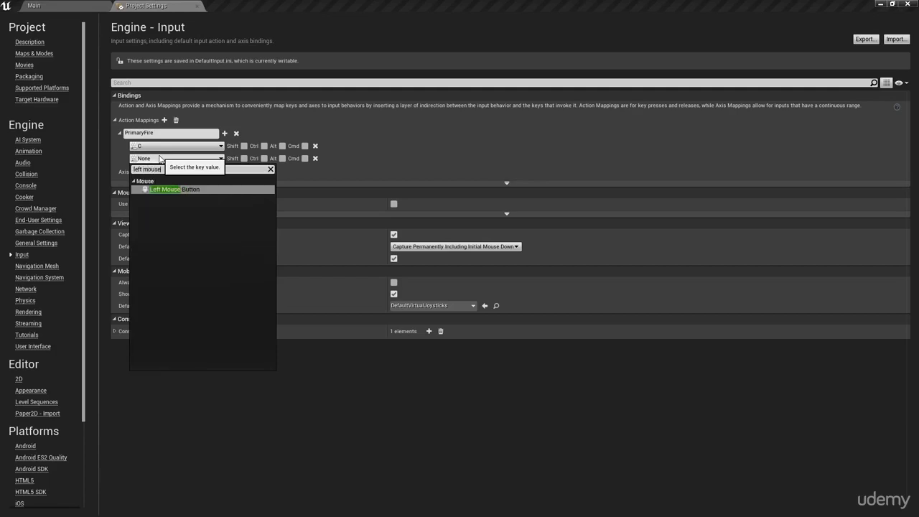
pyautogui.press('Return')
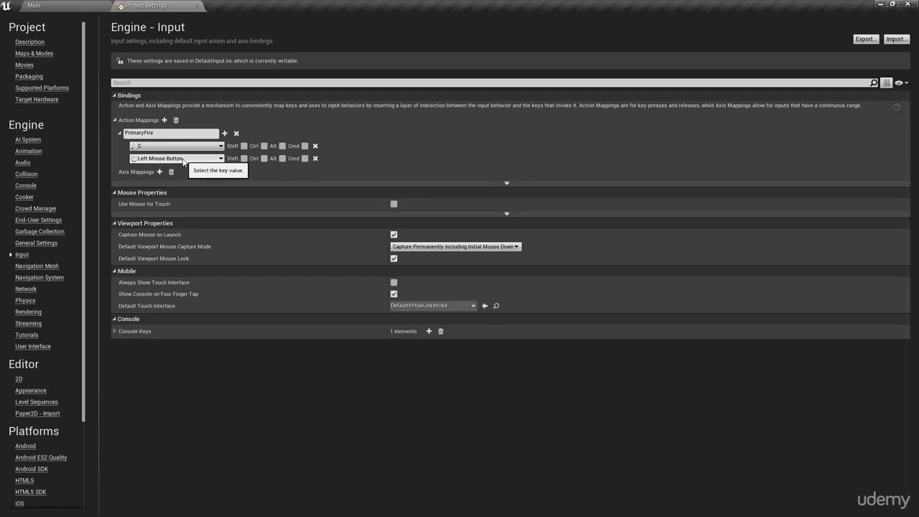
# Step: Add another action mapping and name it RocketFire
pyautogui.click(166, 121)
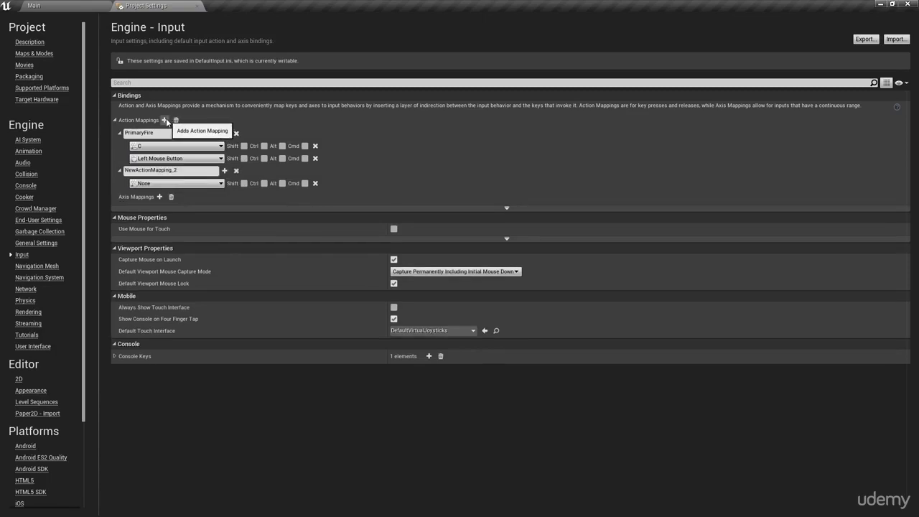
pyautogui.click(170, 170)
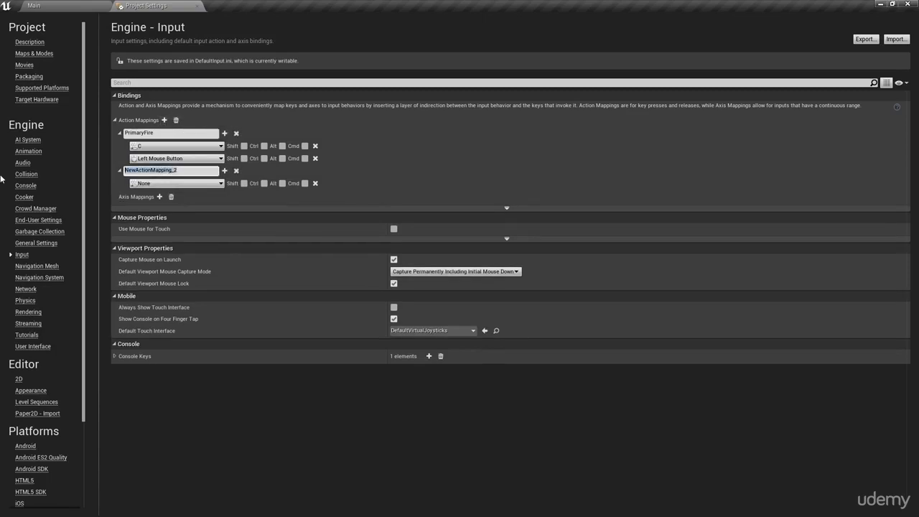
pyautogui.write('RocketFire')
pyautogui.press('Return')
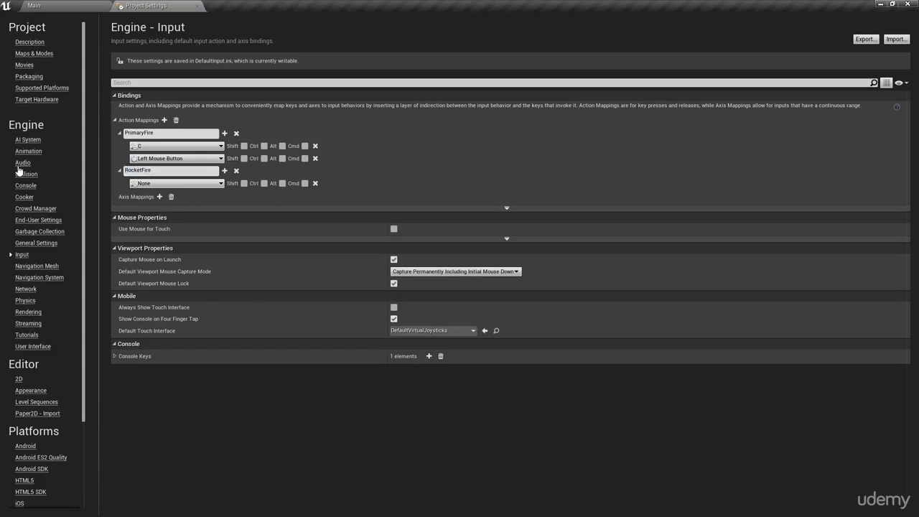
# Step: Bind the X key to the RocketFire action mapping
pyautogui.click(155, 185)
pyautogui.write('x')
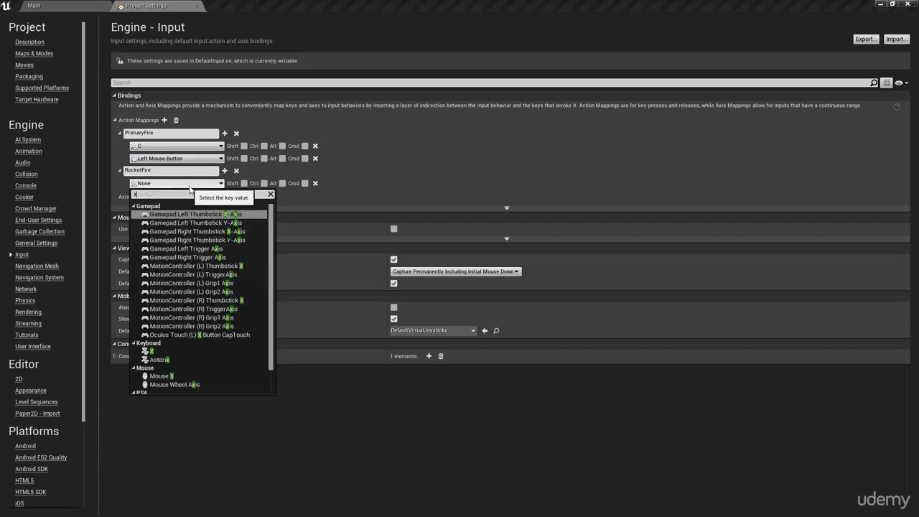
pyautogui.scroll(-2, 200, 273)
pyautogui.click(176, 324)
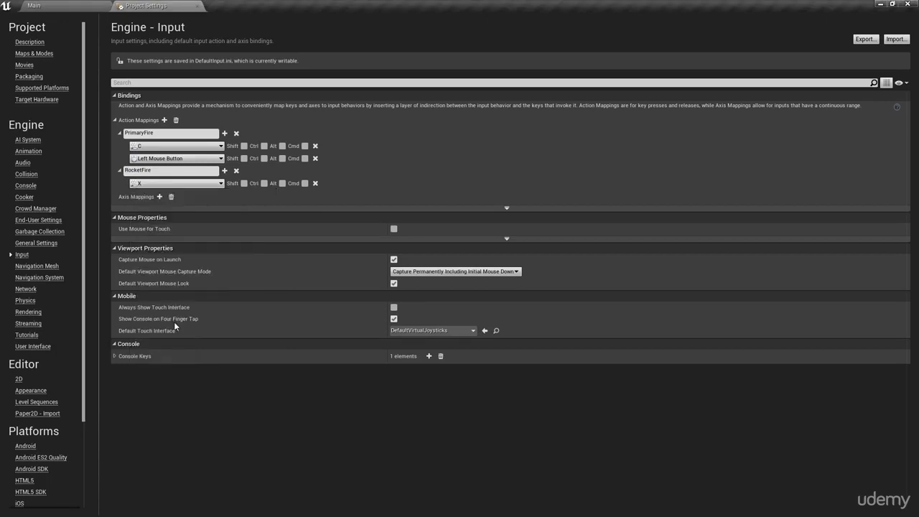
# Step: Add a second key to RocketFire and bind it to Right Mouse Button
pyautogui.click(225, 170)
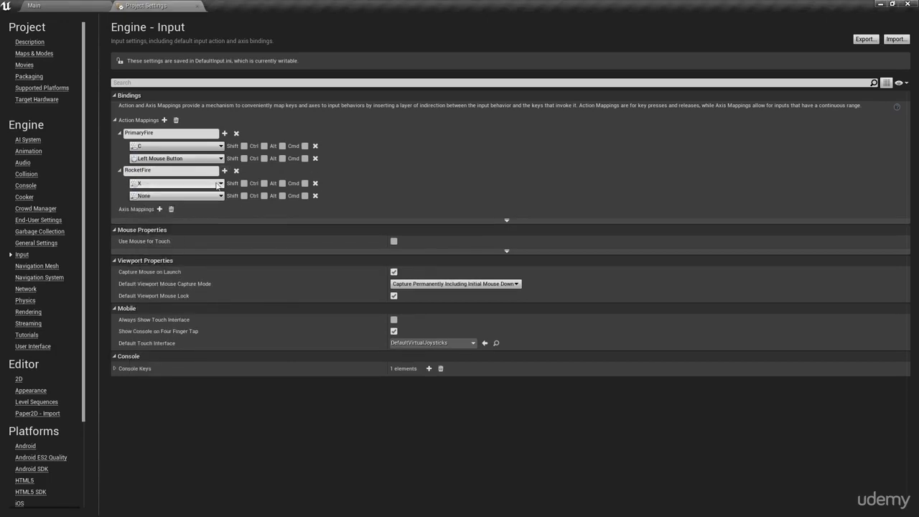
pyautogui.click(181, 197)
pyautogui.write('rightmou')
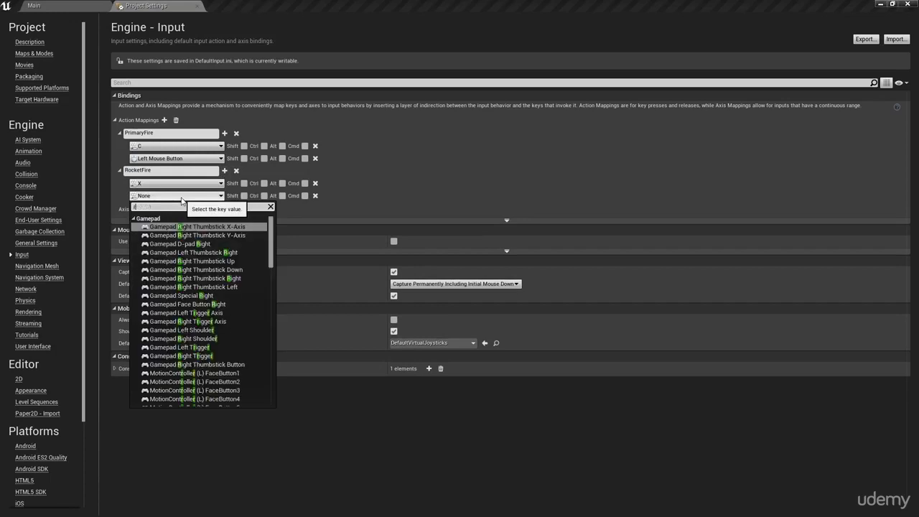
pyautogui.press('BackSpace')
pyautogui.press('BackSpace')
pyautogui.press('BackSpace')
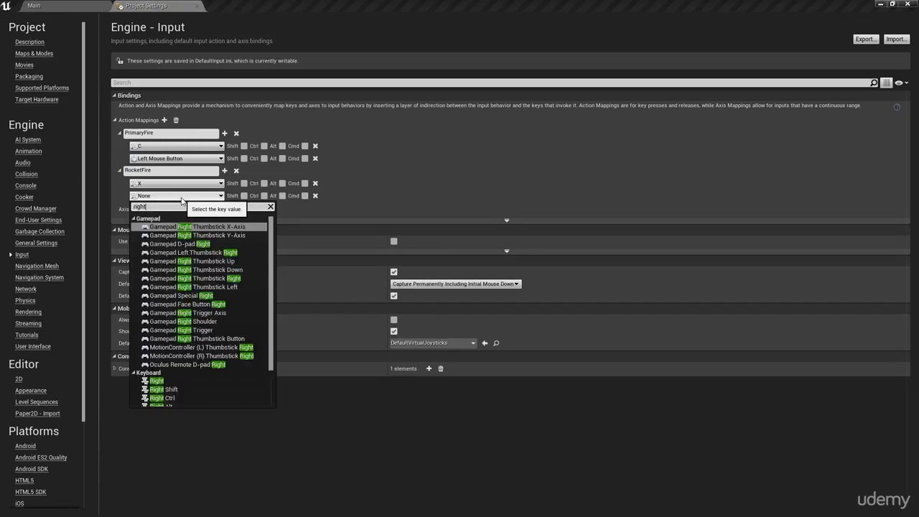
pyautogui.write('mouse')
pyautogui.press('Return')
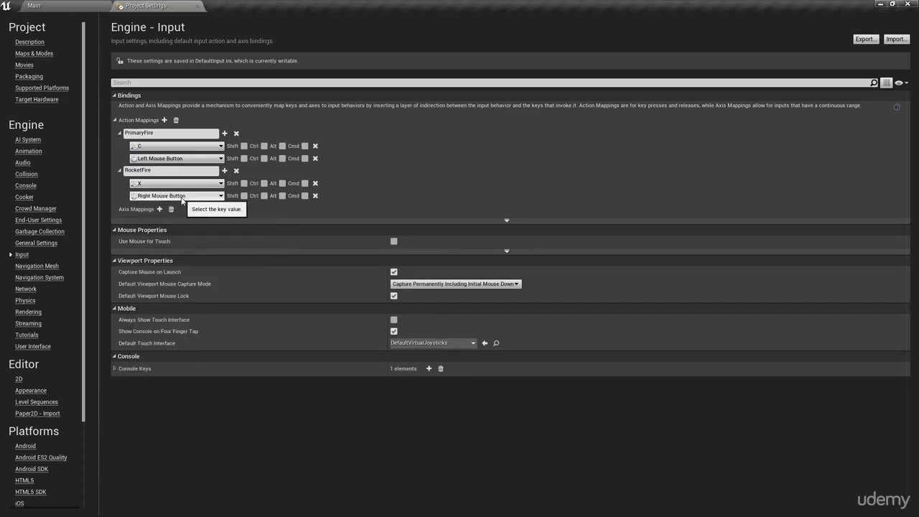
# Step: Collapse the action mappings and add a new axis mapping named MoveRight
pyautogui.click(120, 135)
pyautogui.click(119, 146)
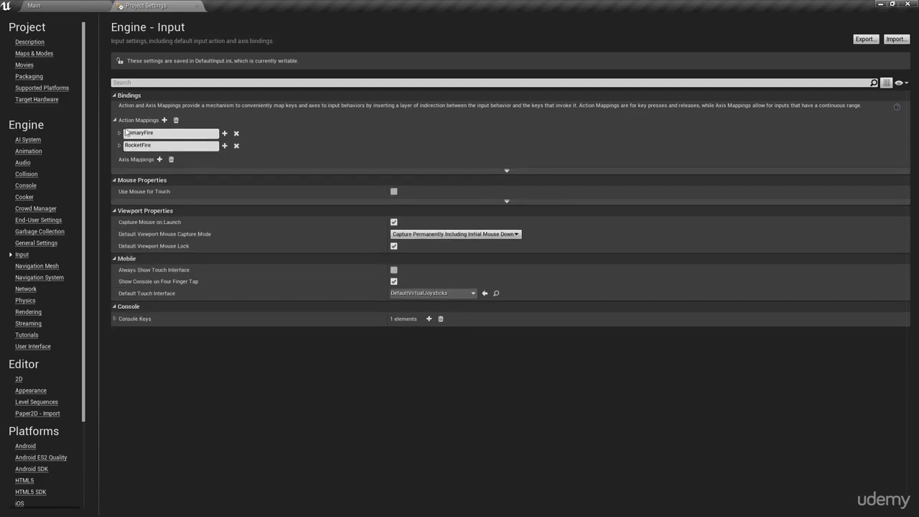
pyautogui.click(114, 121)
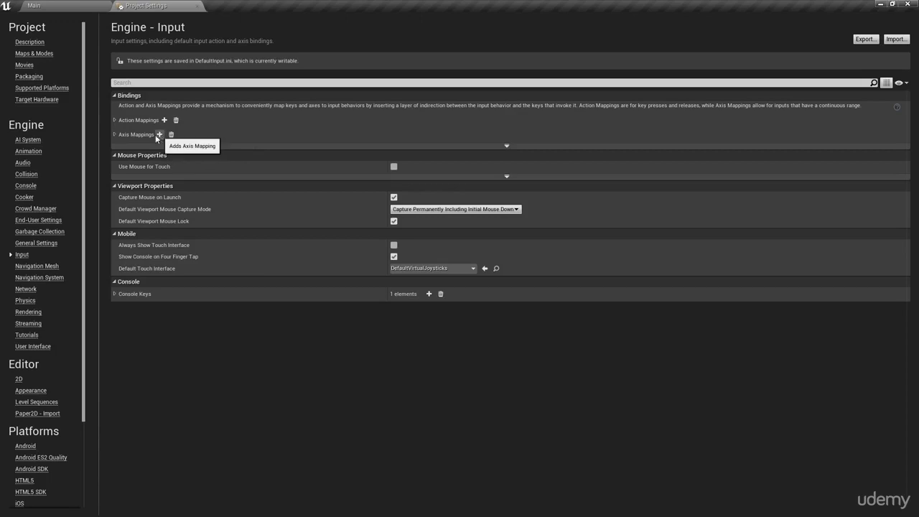
pyautogui.click(114, 134)
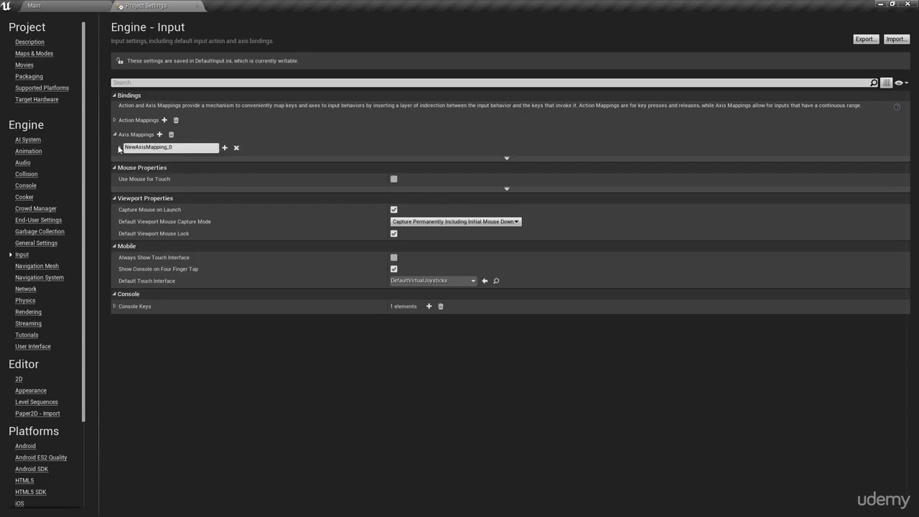
pyautogui.click(120, 148)
pyautogui.click(127, 147)
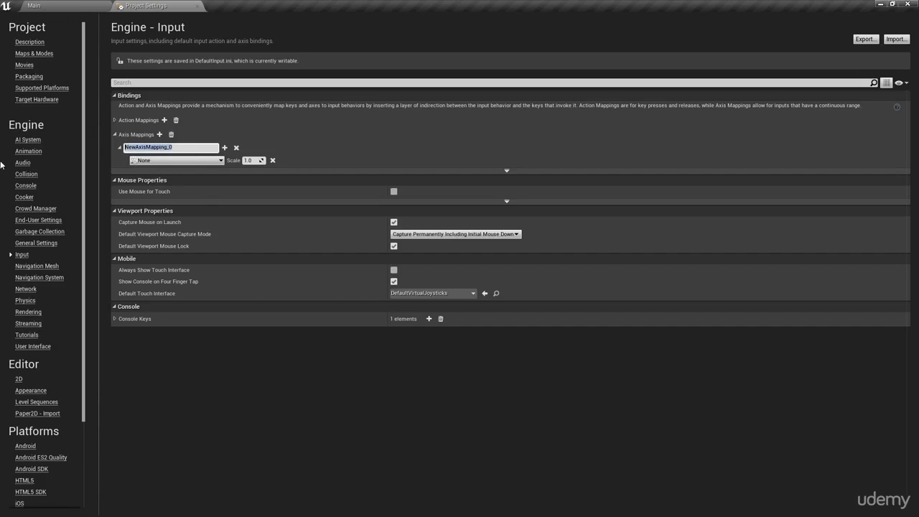
pyautogui.write('MoveRight')
pyautogui.press('Return')
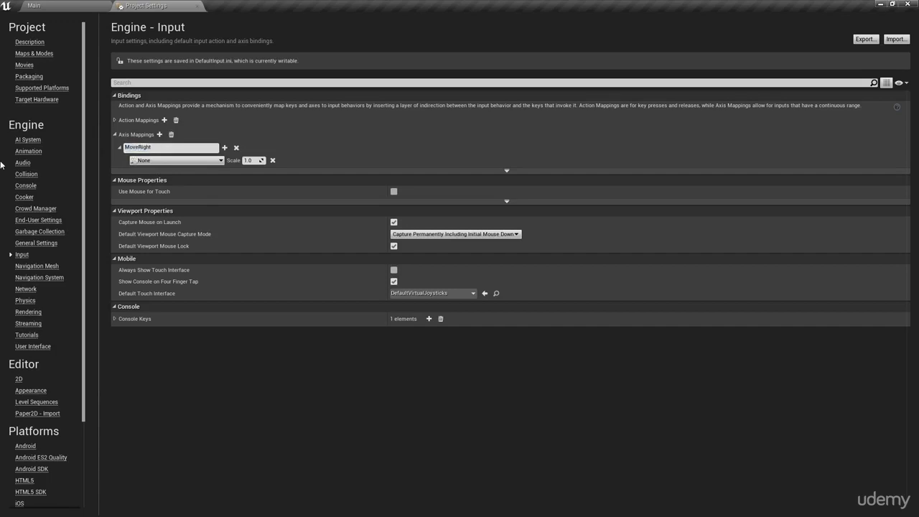
# Step: Bind the D key to the MoveRight axis mapping
pyautogui.click(161, 146)
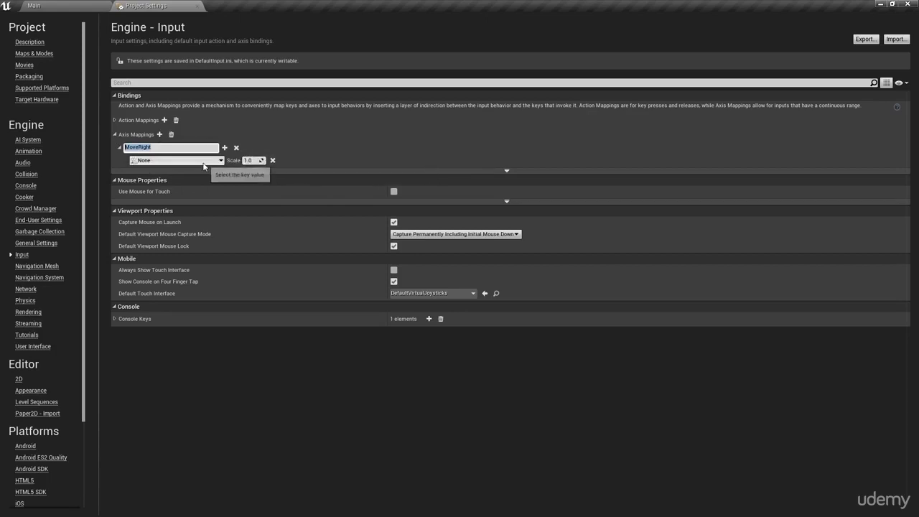
pyautogui.click(164, 161)
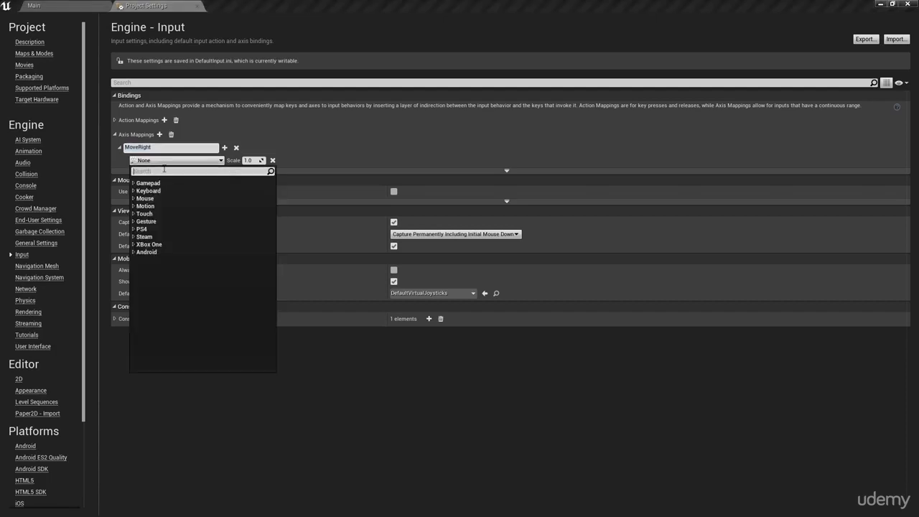
pyautogui.write('d')
pyautogui.scroll(-5, 186, 247)
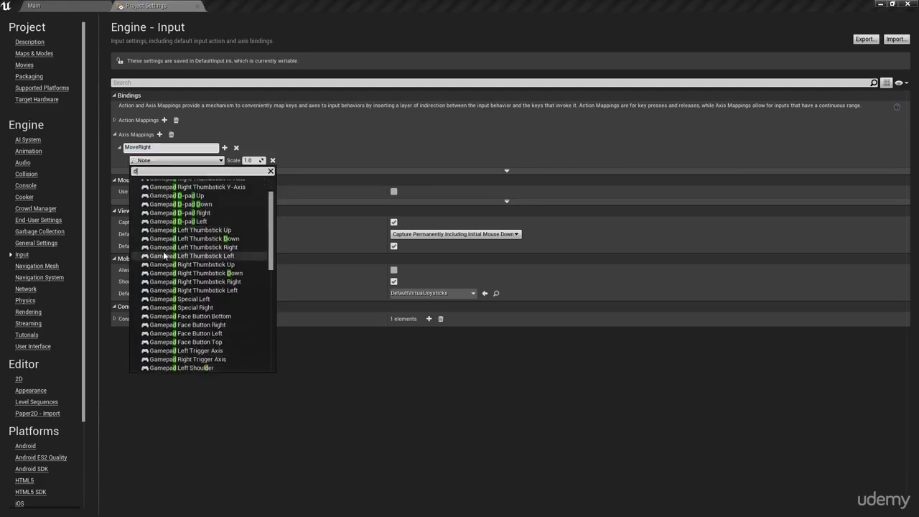
pyautogui.scroll(-5, 186, 248)
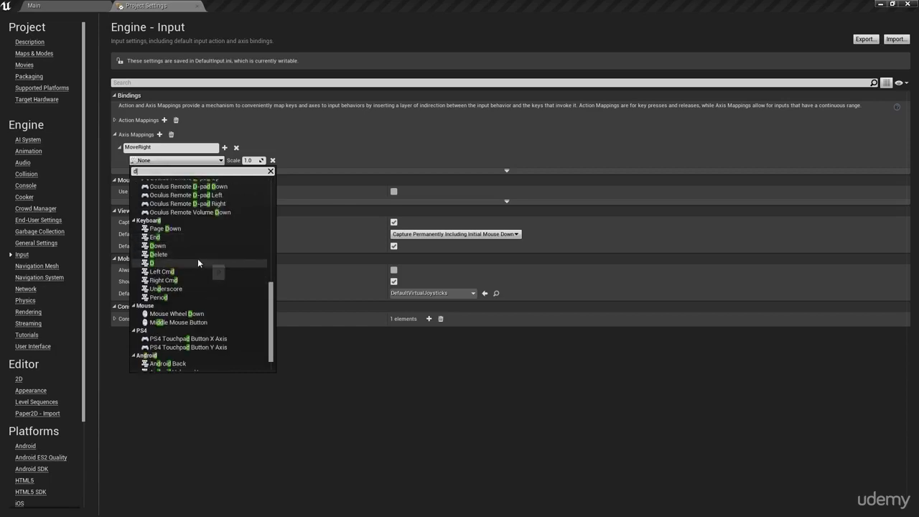
pyautogui.click(198, 262)
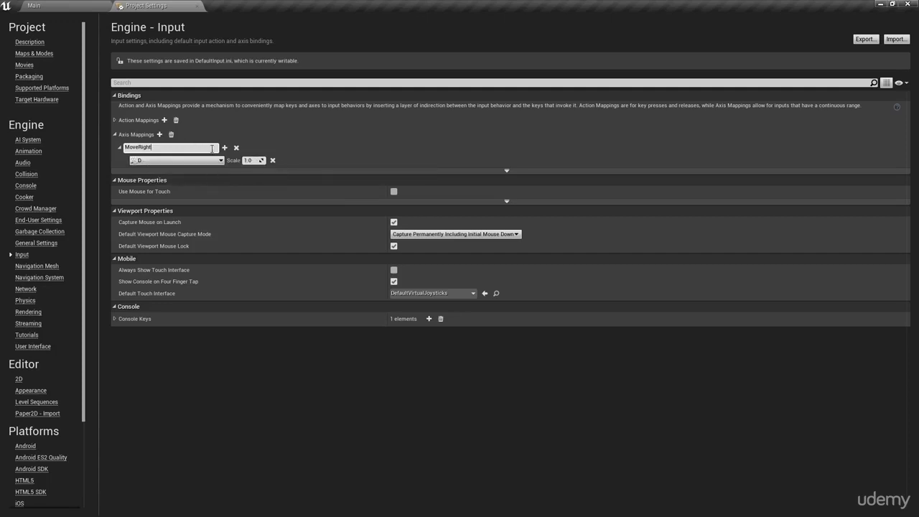
# Step: Add a second key to MoveRight, bind it to the A key and set its scale to -1
pyautogui.click(225, 148)
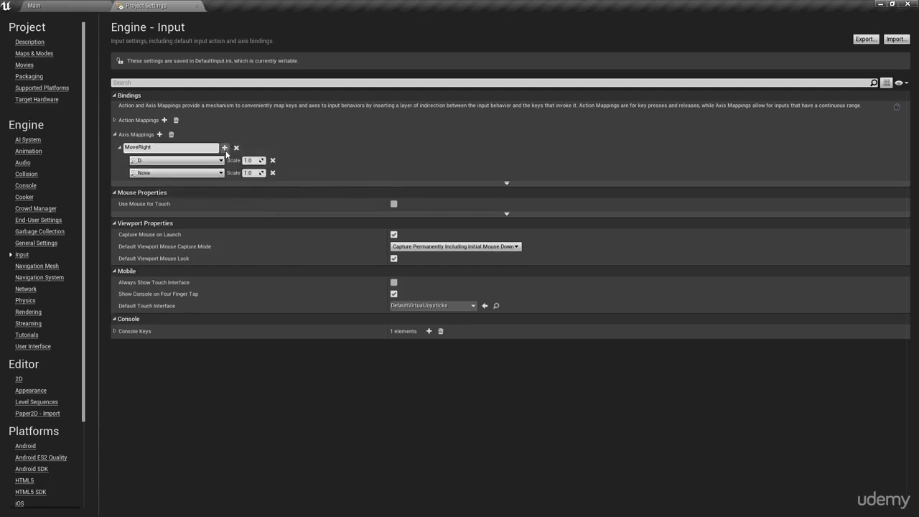
pyautogui.click(221, 174)
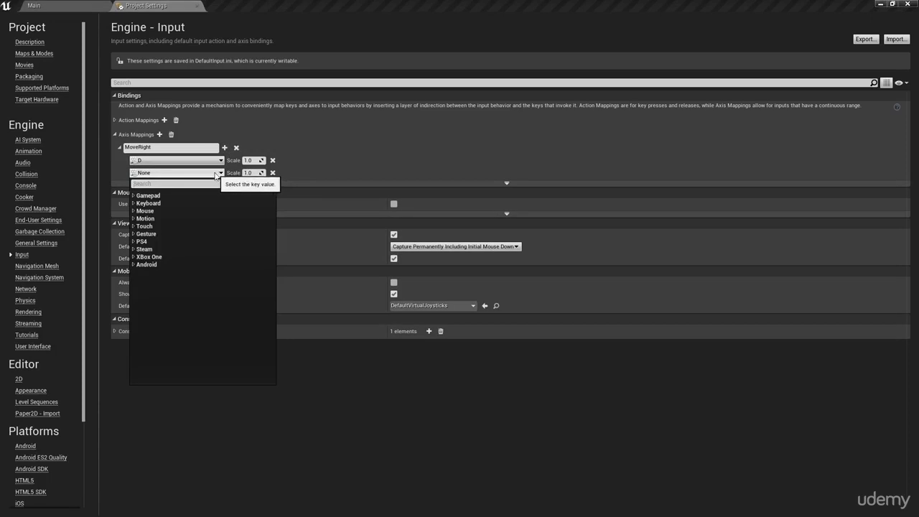
pyautogui.write('a')
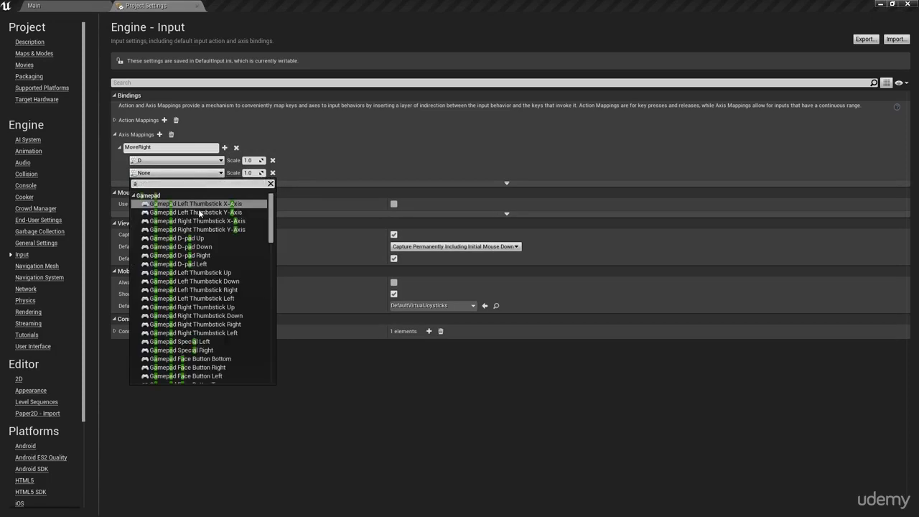
pyautogui.scroll(-15, 211, 241)
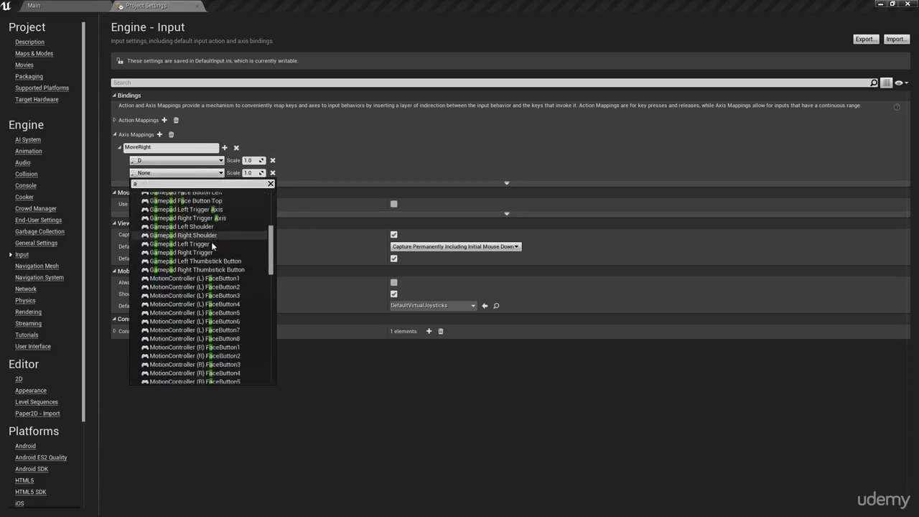
pyautogui.scroll(-3, 202, 299)
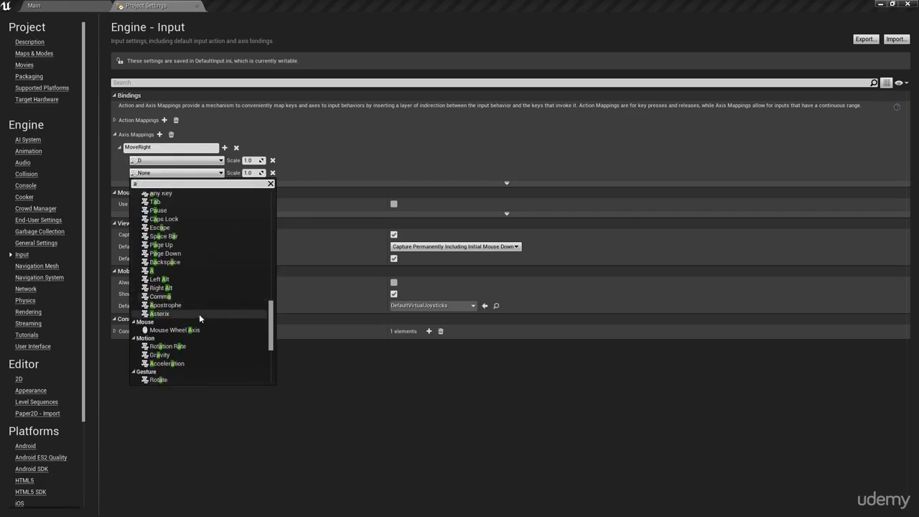
pyautogui.click(184, 271)
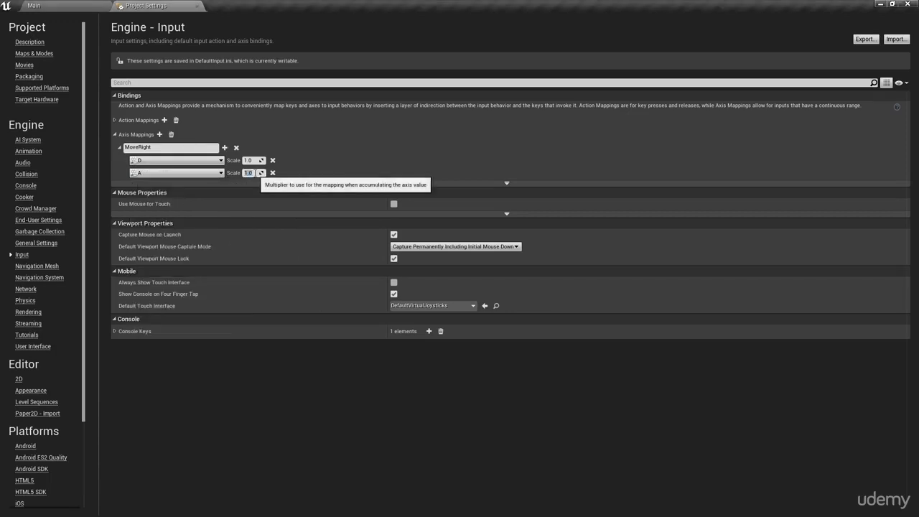
pyautogui.write('-1')
pyautogui.press('Return')
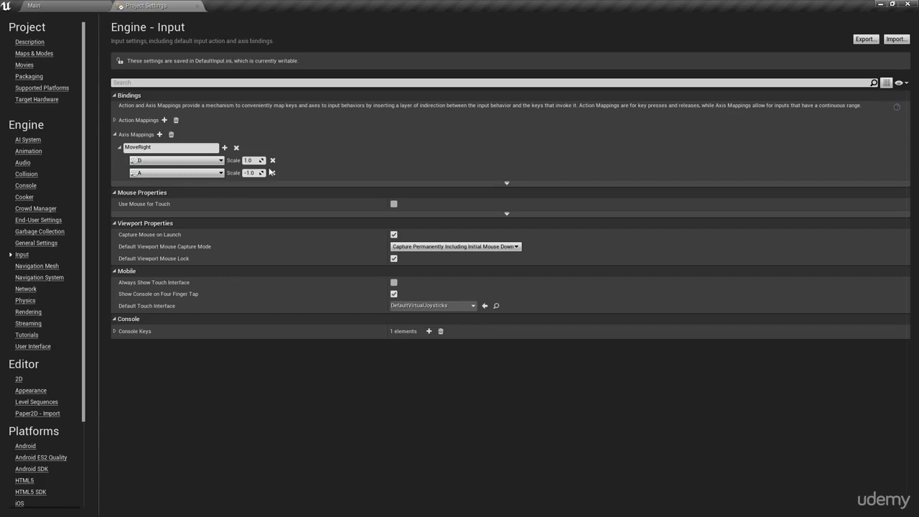
# Step: Add two more keys to MoveRight and bind the third one to the Right arrow key
pyautogui.click(225, 148)
pyautogui.click(225, 148)
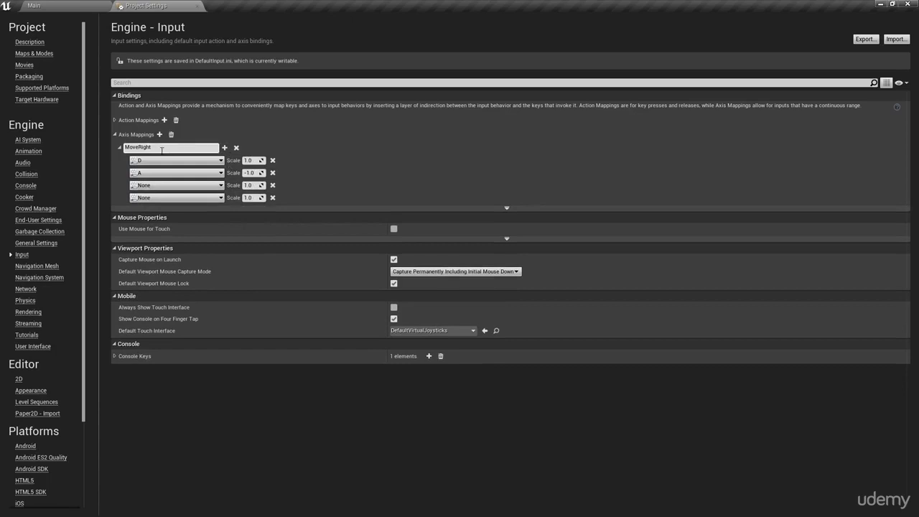
pyautogui.click(190, 185)
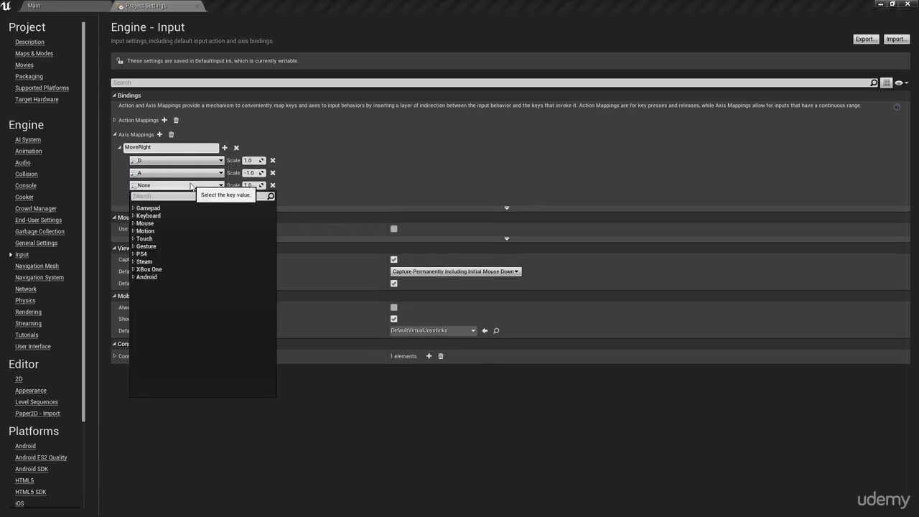
pyautogui.write('right')
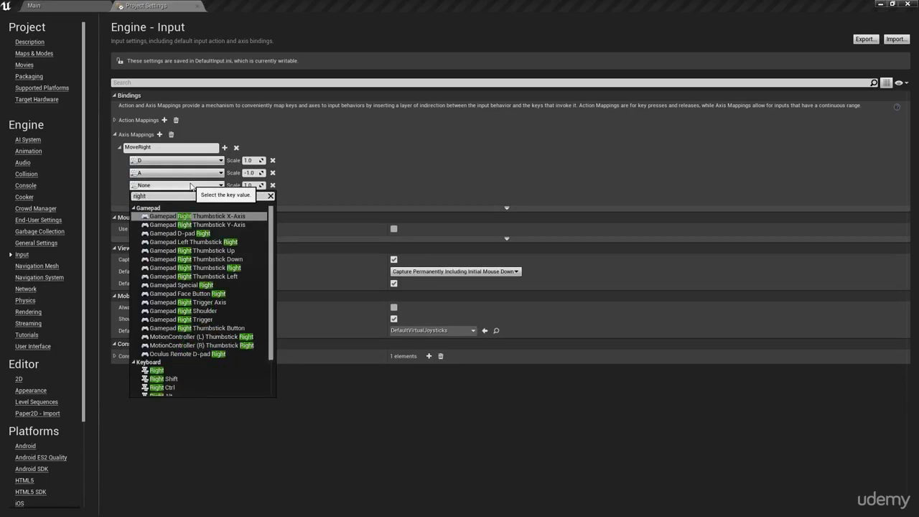
pyautogui.scroll(-1, 199, 360)
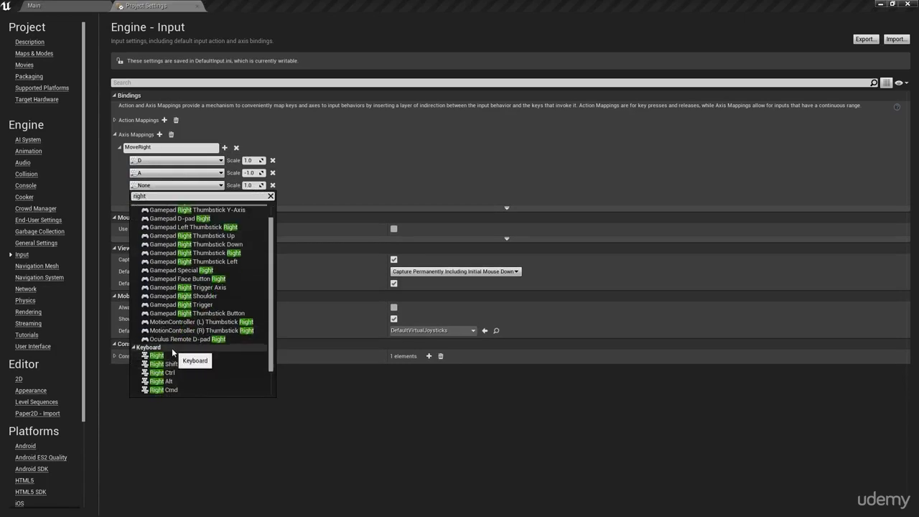
pyautogui.click(171, 355)
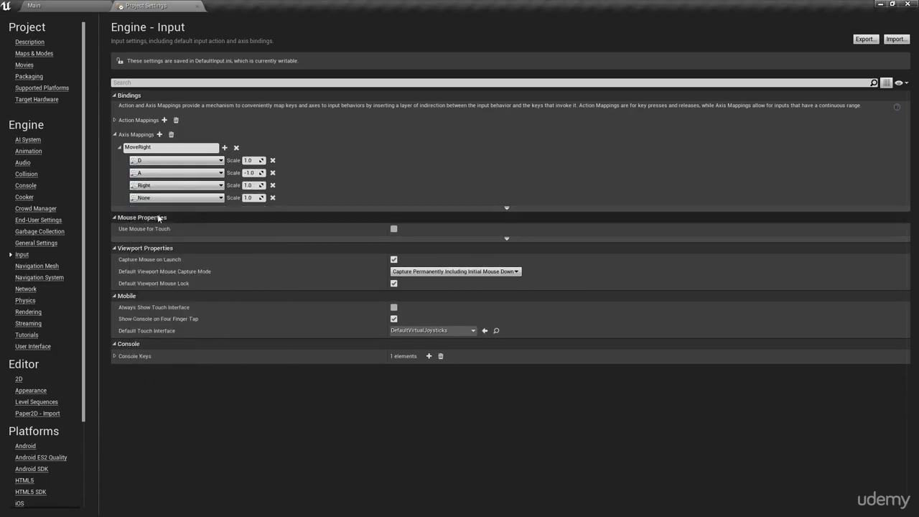
pyautogui.click(200, 188)
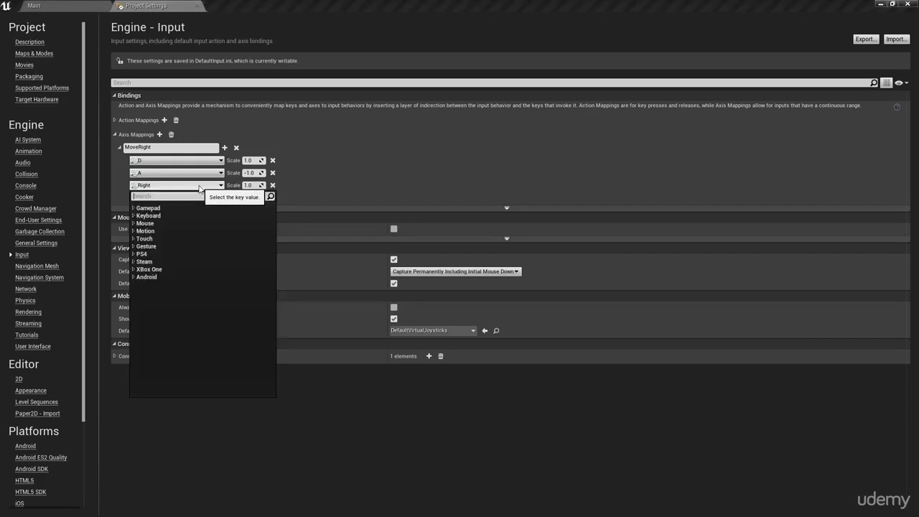
pyautogui.write('right')
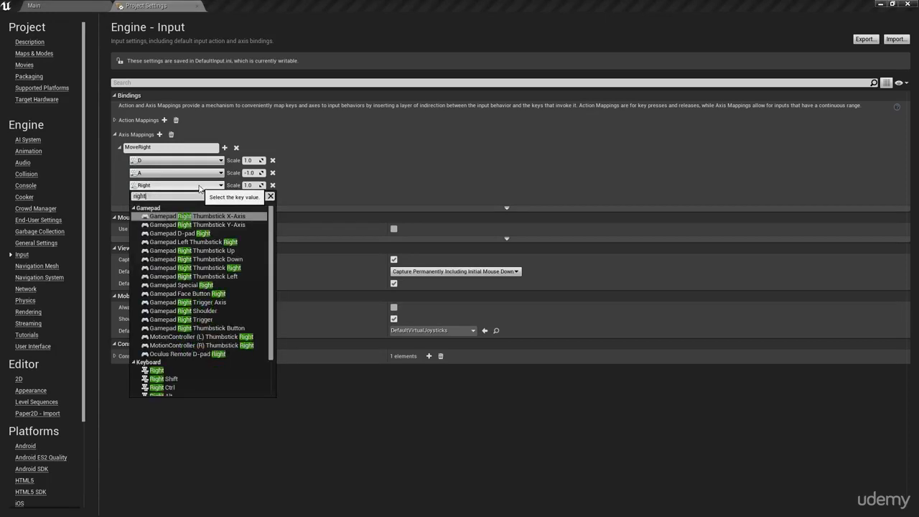
pyautogui.scroll(-3, 183, 323)
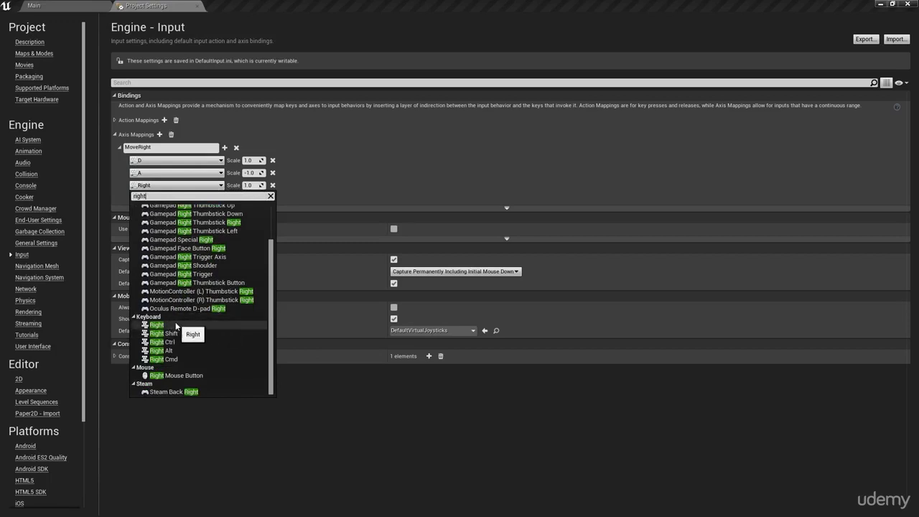
pyautogui.click(161, 324)
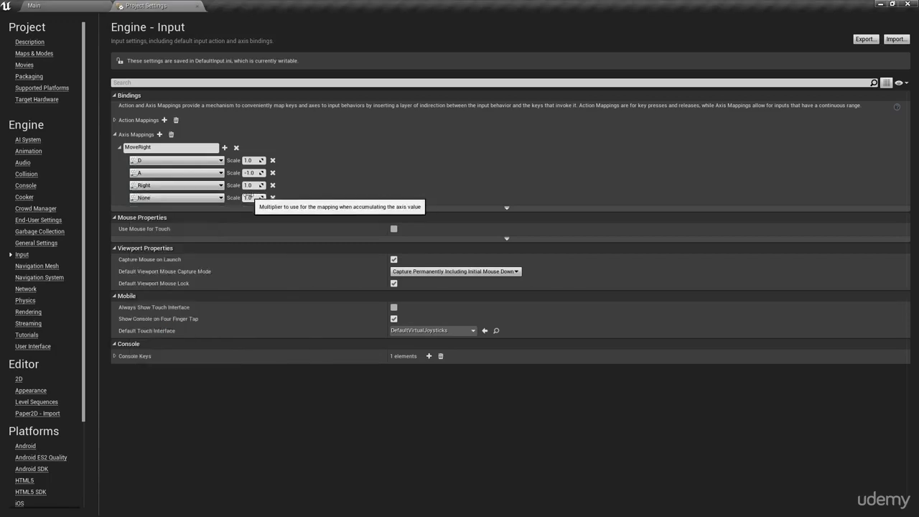
# Step: Bind the fourth MoveRight key to the Left arrow key and set its scale to -1.0
pyautogui.click(216, 198)
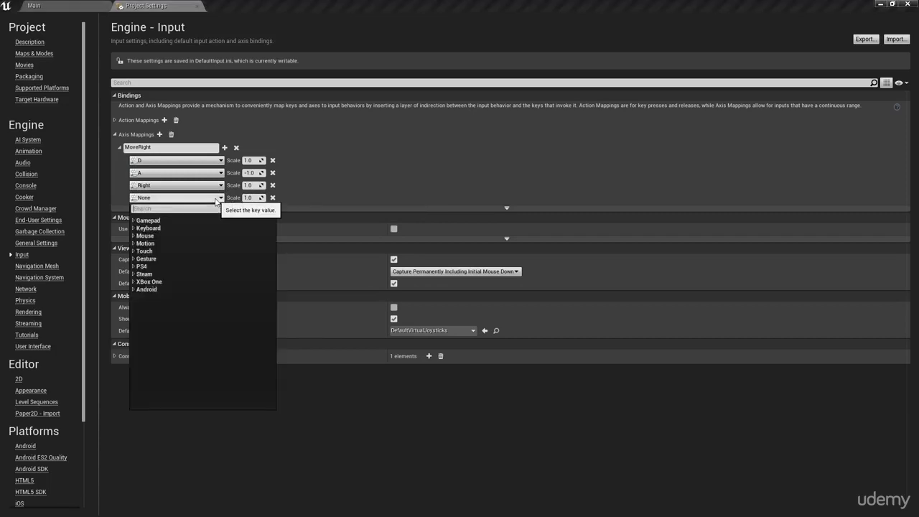
pyautogui.write('left')
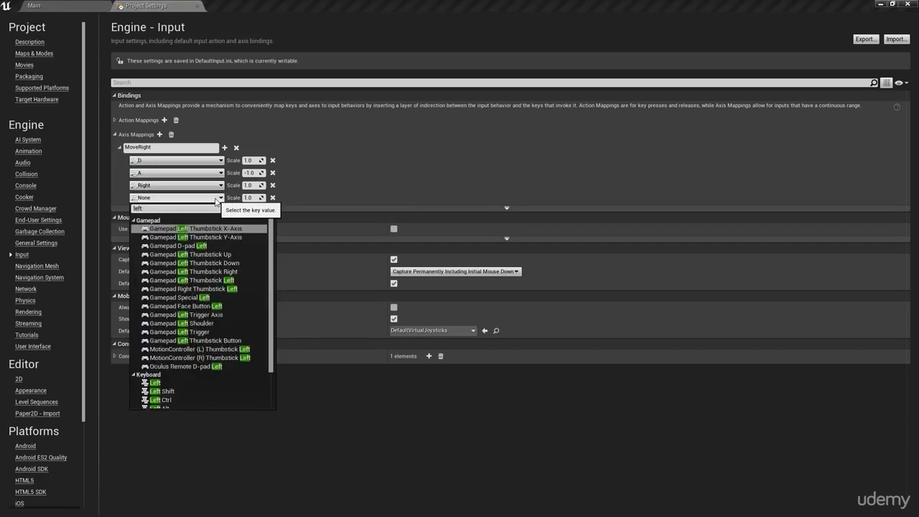
pyautogui.click(184, 382)
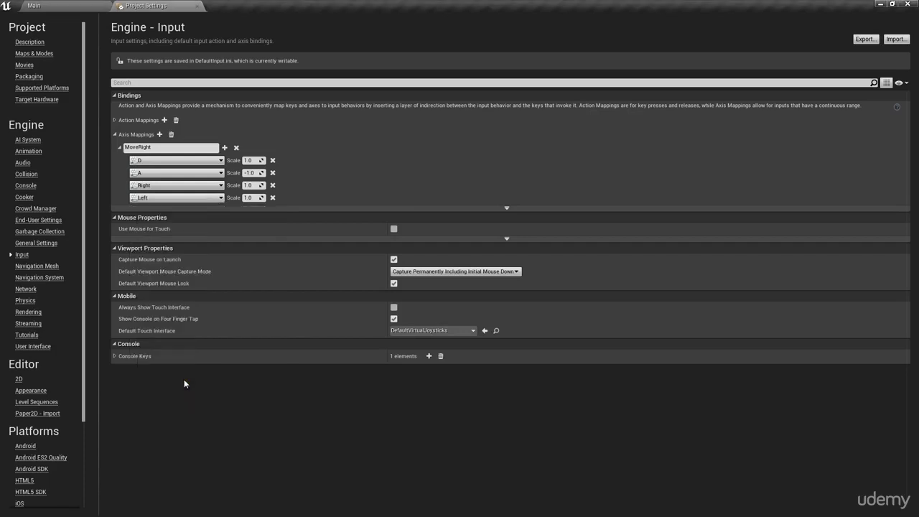
pyautogui.click(255, 198)
pyautogui.write('-1.0')
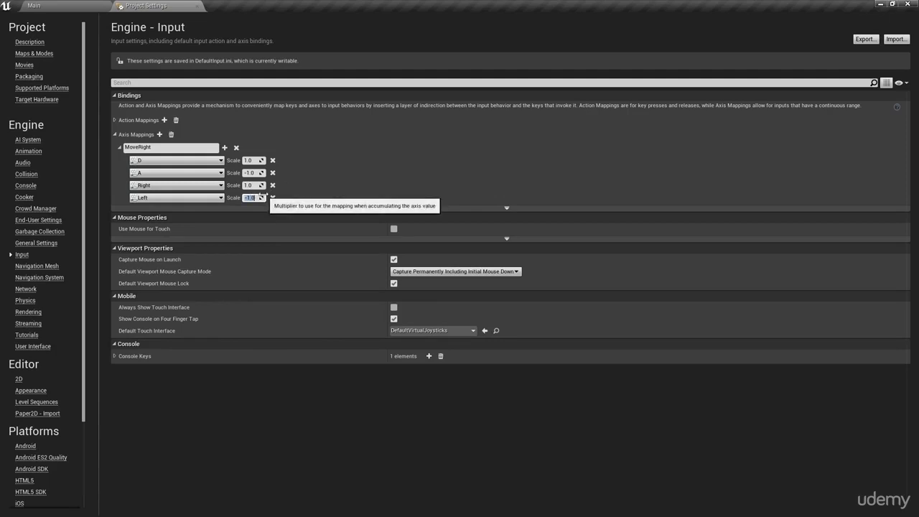
pyautogui.click(272, 376)
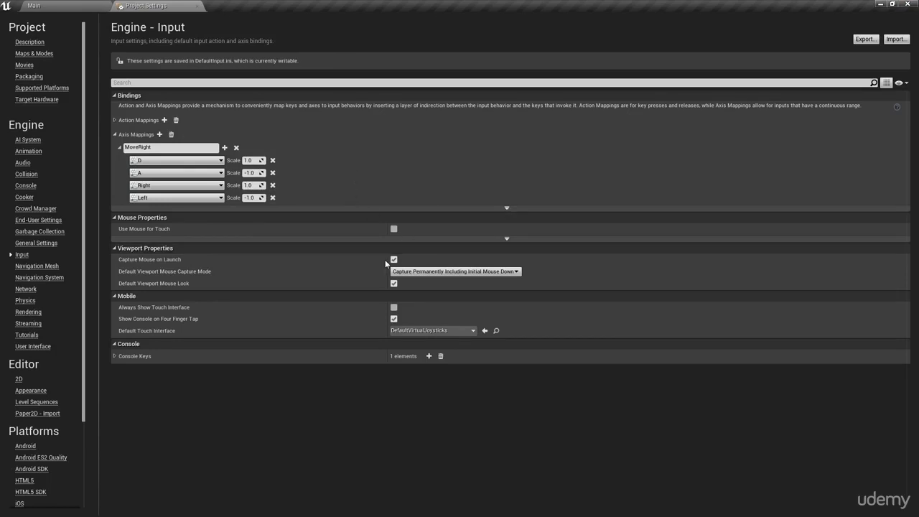
# Step: Collapse MoveRight and add a new axis mapping named MoveUp
pyautogui.click(119, 147)
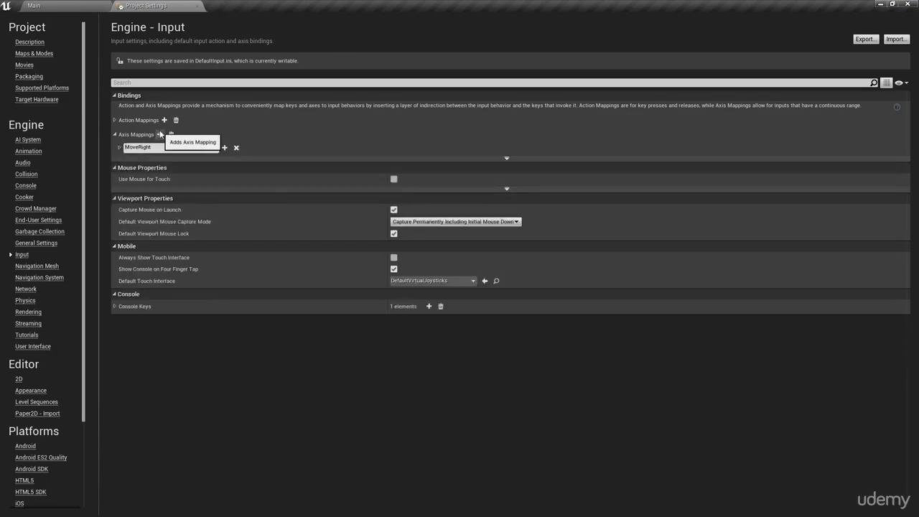
pyautogui.click(159, 134)
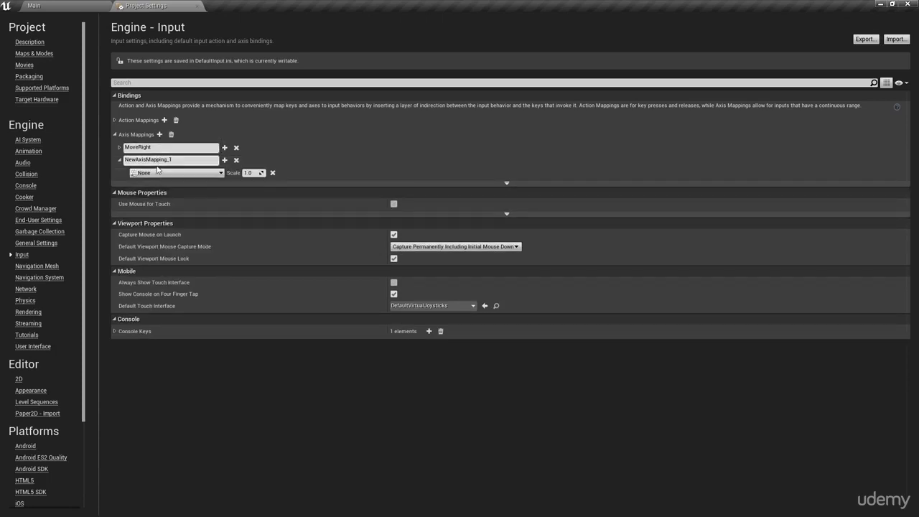
pyautogui.click(157, 163)
pyautogui.write('MoveUp')
pyautogui.press('Return')
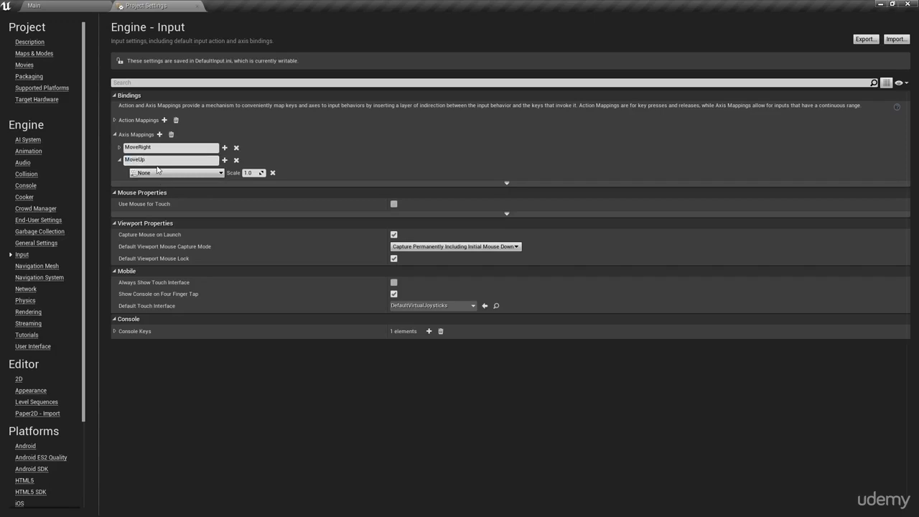
# Step: Add four key slots to MoveUp and bind the first one to the W key
pyautogui.click(194, 174)
pyautogui.click(225, 160)
pyautogui.click(224, 160)
pyautogui.click(225, 160)
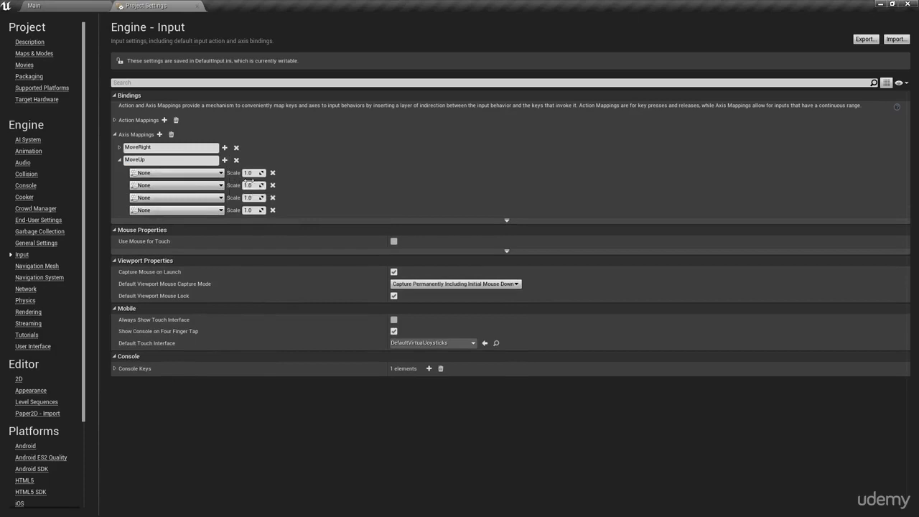
pyautogui.click(215, 173)
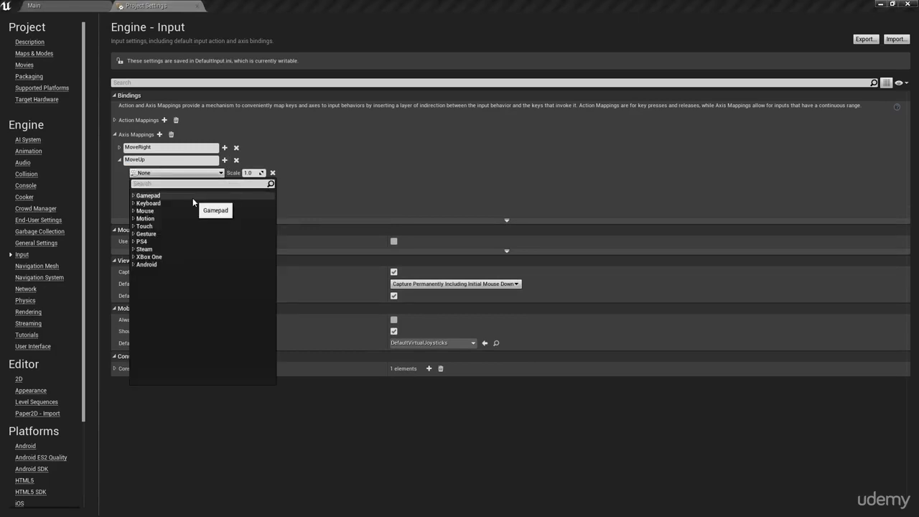
pyautogui.write('w')
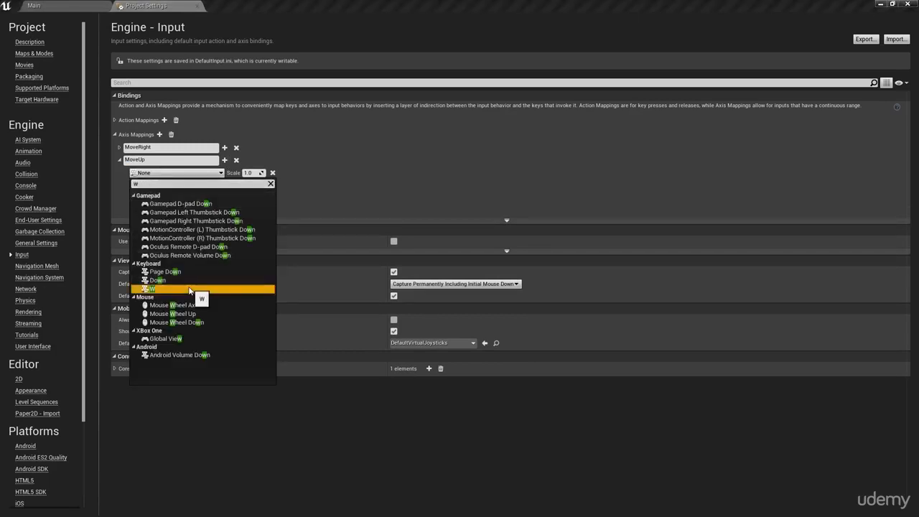
pyautogui.click(165, 288)
# Step: Bind the second MoveUp key to the S key
pyautogui.click(162, 186)
pyautogui.write('s')
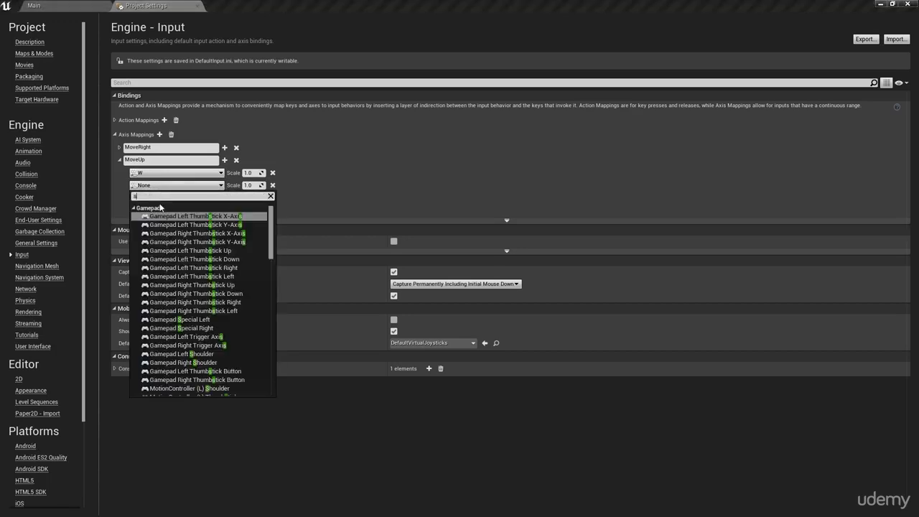
pyautogui.scroll(-12, 161, 233)
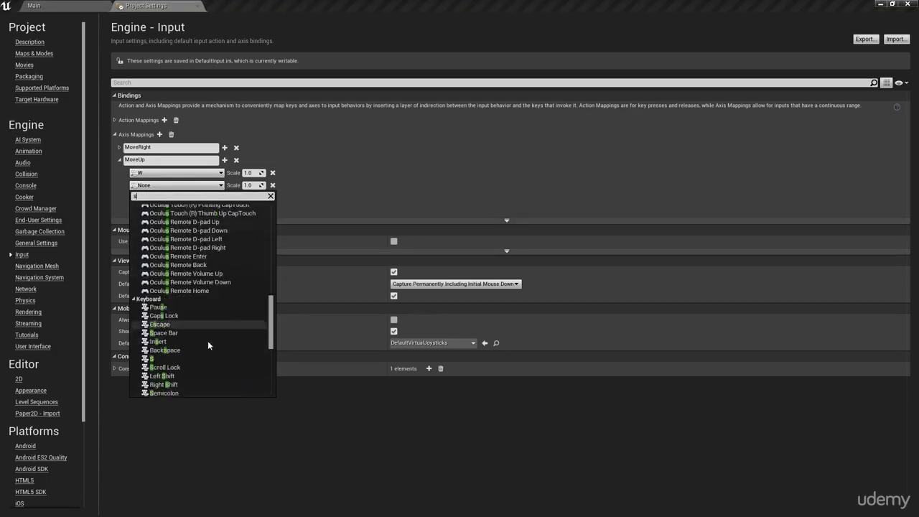
pyautogui.click(191, 330)
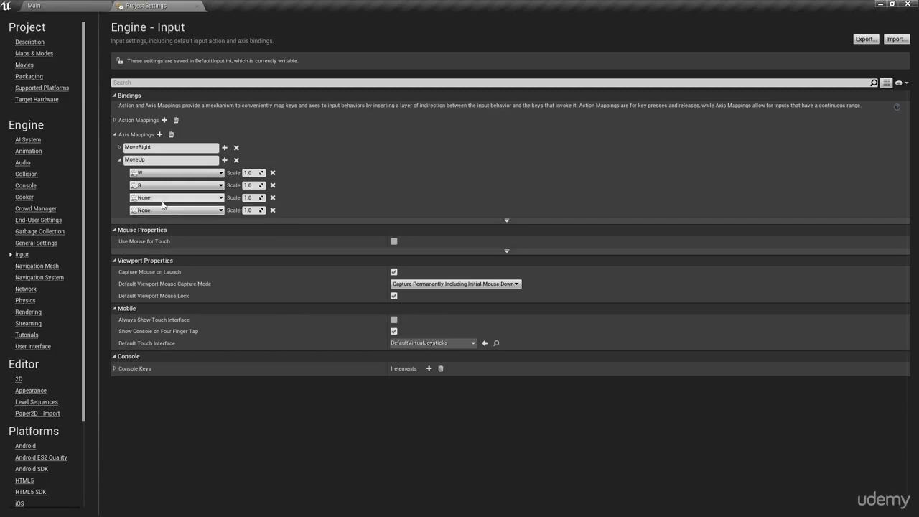
# Step: Bind the third MoveUp key to the Up arrow key
pyautogui.click(162, 197)
pyautogui.write('up')
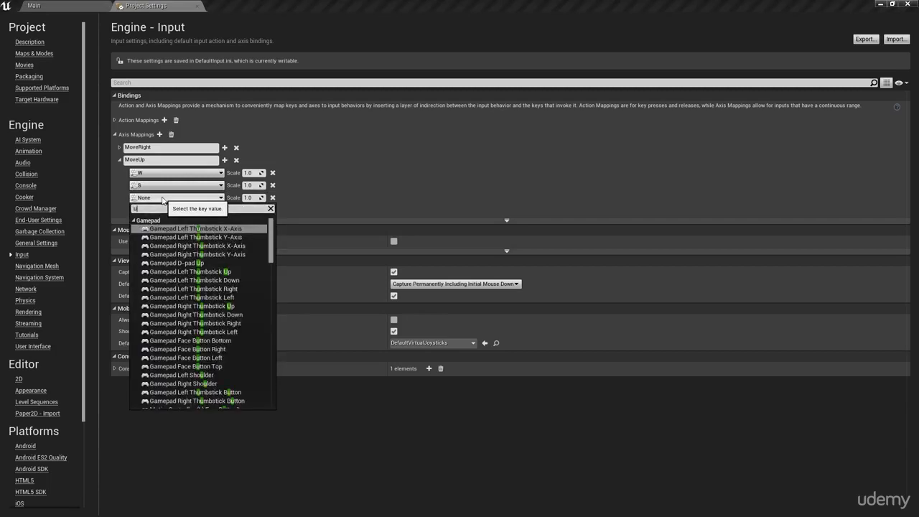
pyautogui.press('Down')
pyautogui.press('Down')
pyautogui.press('Down')
pyautogui.press('Down')
pyautogui.press('Down')
pyautogui.press('Down')
pyautogui.press('Down')
pyautogui.press('Down')
pyautogui.press('Down')
pyautogui.press('Down')
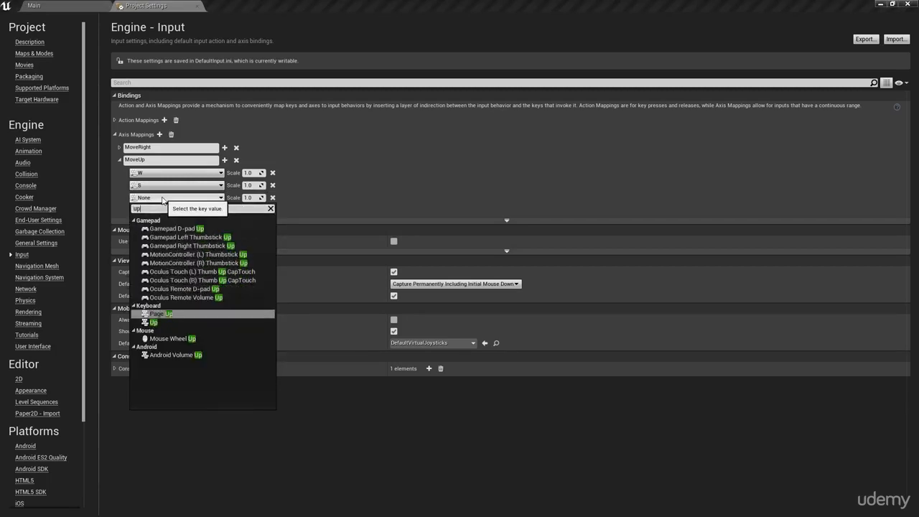
pyautogui.press('Return')
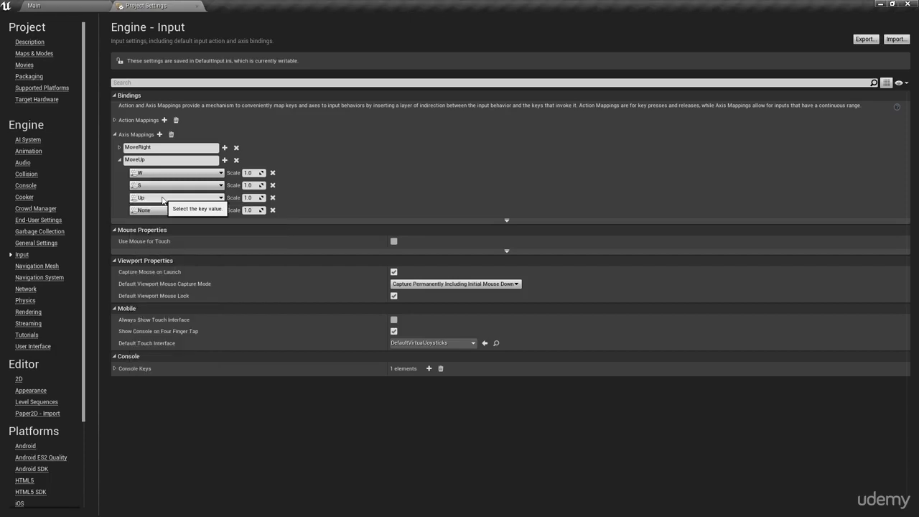
# Step: Bind the fourth MoveUp key to the Down arrow key
pyautogui.click(173, 209)
pyautogui.write('down')
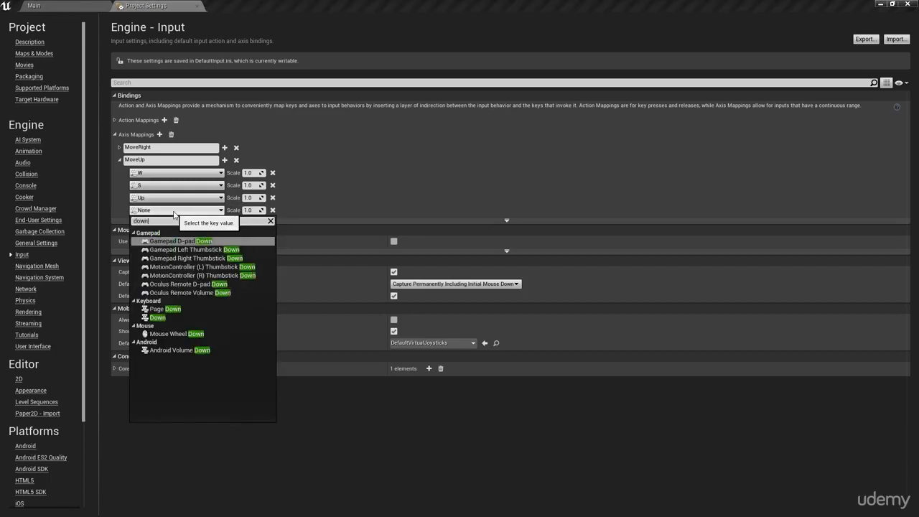
pyautogui.press('Down')
pyautogui.press('Down')
pyautogui.press('Down')
pyautogui.press('Down')
pyautogui.press('Down')
pyautogui.press('Down')
pyautogui.press('Down')
pyautogui.press('Down')
pyautogui.press('Return')
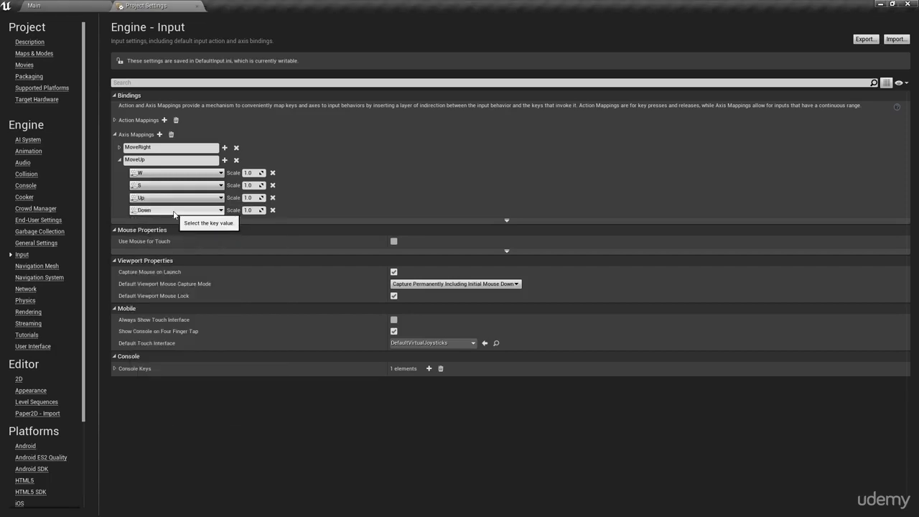
# Step: Set the scale of the S and Down keys in MoveUp to -1.0
pyautogui.click(250, 185)
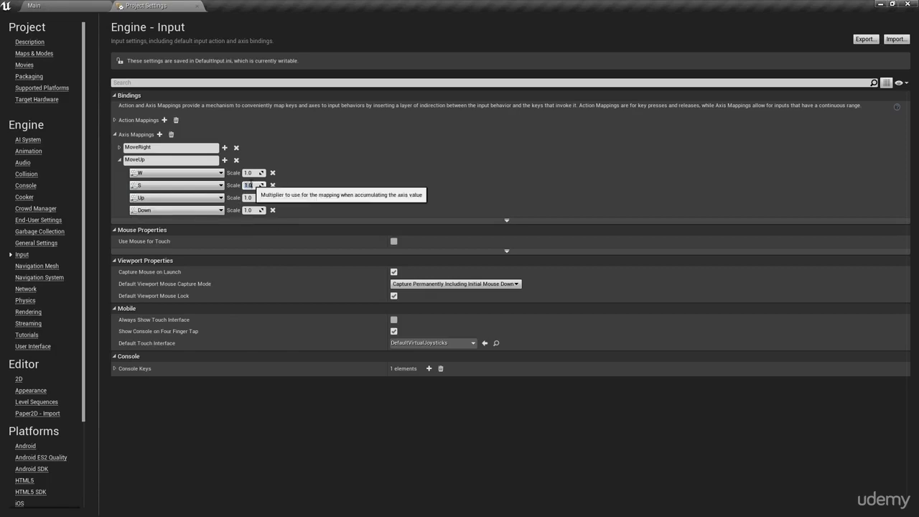
pyautogui.write('-1.0')
pyautogui.press('Tab')
pyautogui.write('-1.0')
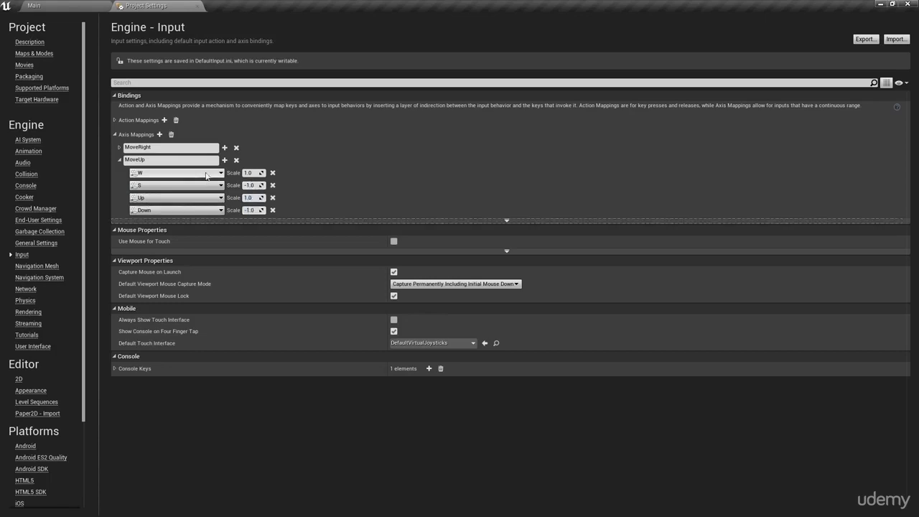
# Step: Expand the action mappings and both axis mappings to review all the input bindings
pyautogui.click(120, 147)
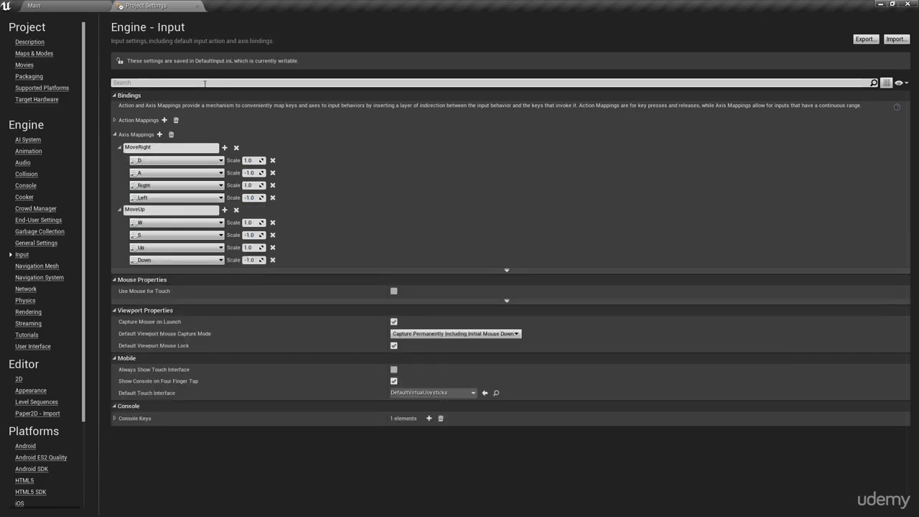
pyautogui.click(114, 135)
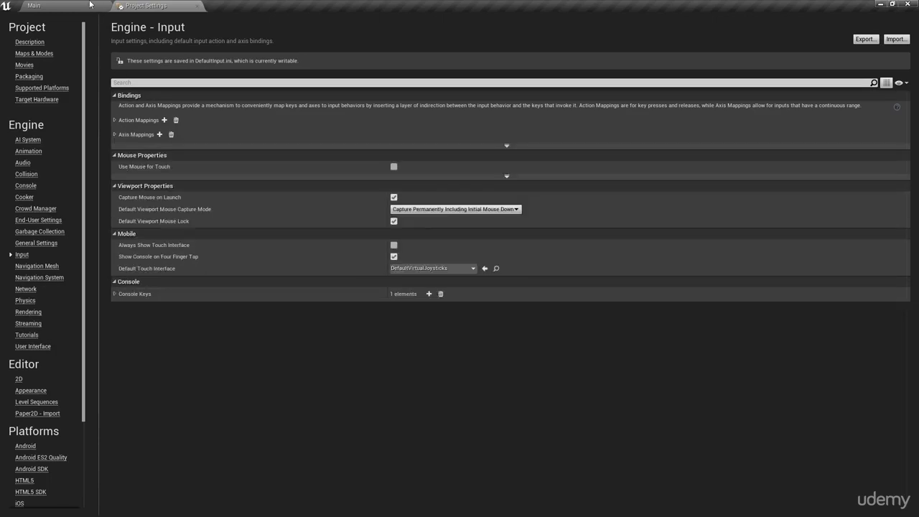
pyautogui.click(114, 120)
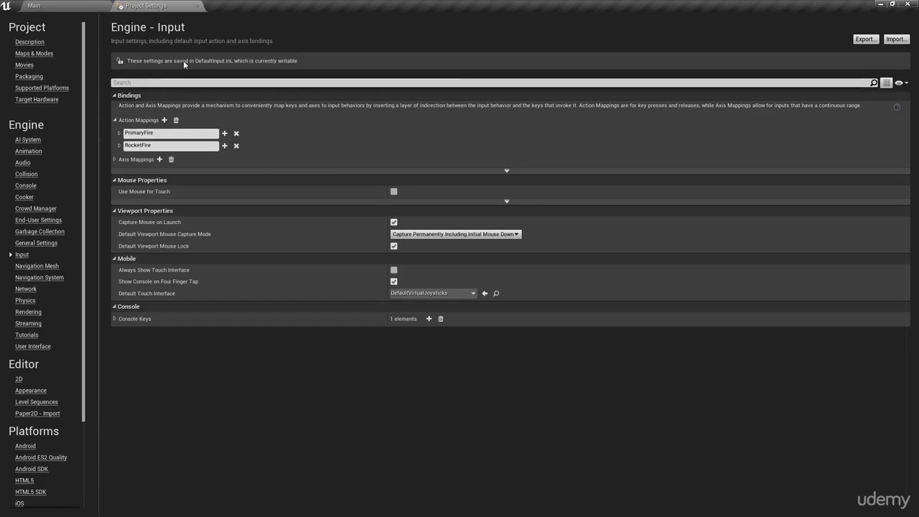
pyautogui.click(115, 159)
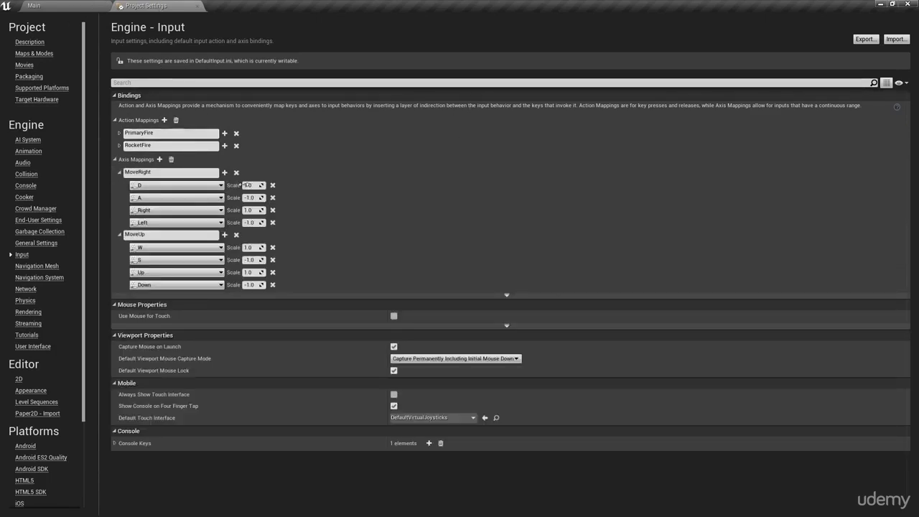